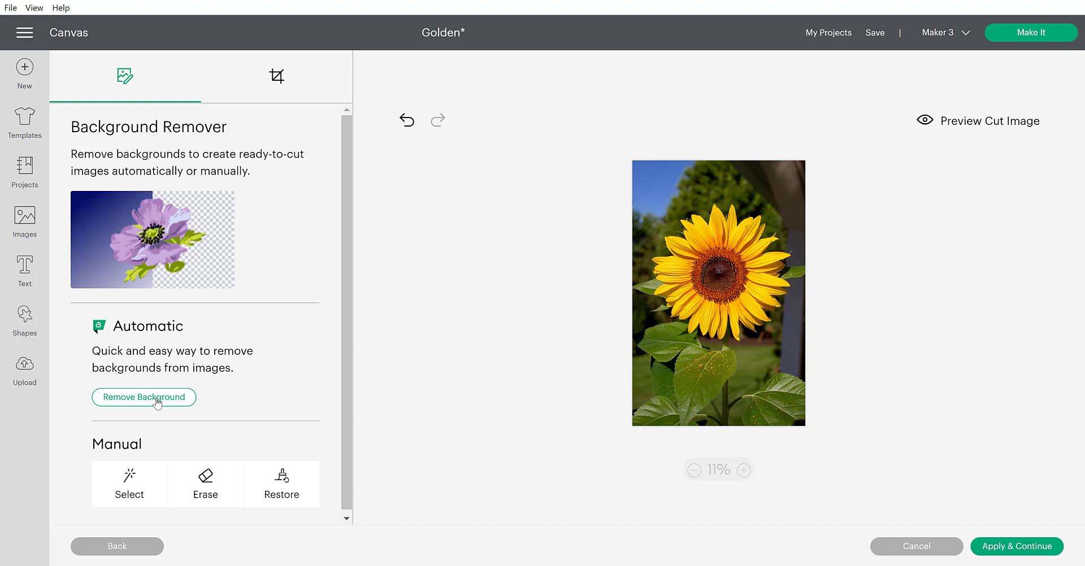
Automatically remove the sunflower photo's background and apply it back to the Golden canvas.
left_click(158, 399)
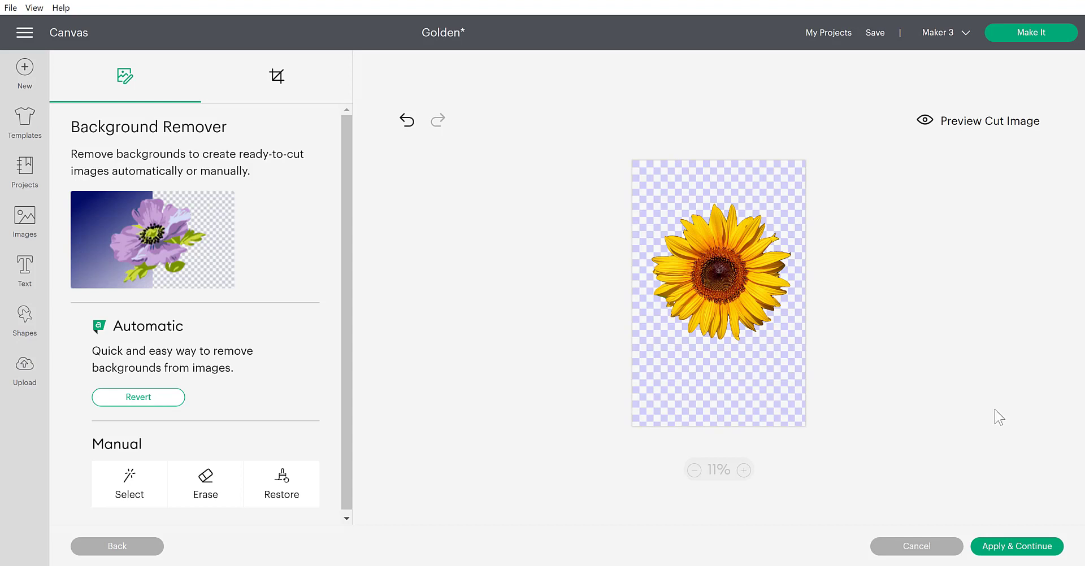
left_click(989, 547)
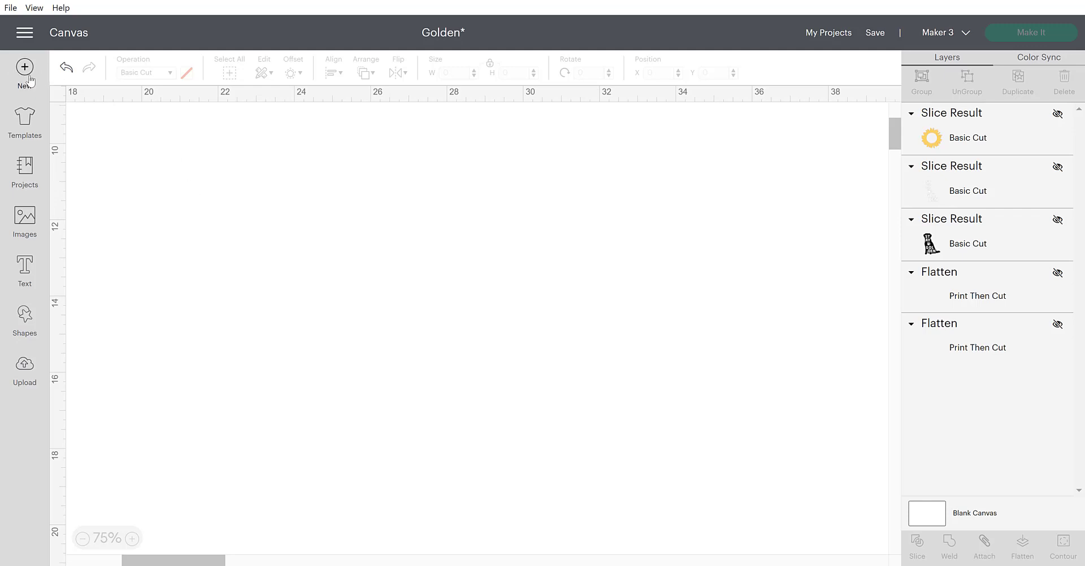
left_click(25, 34)
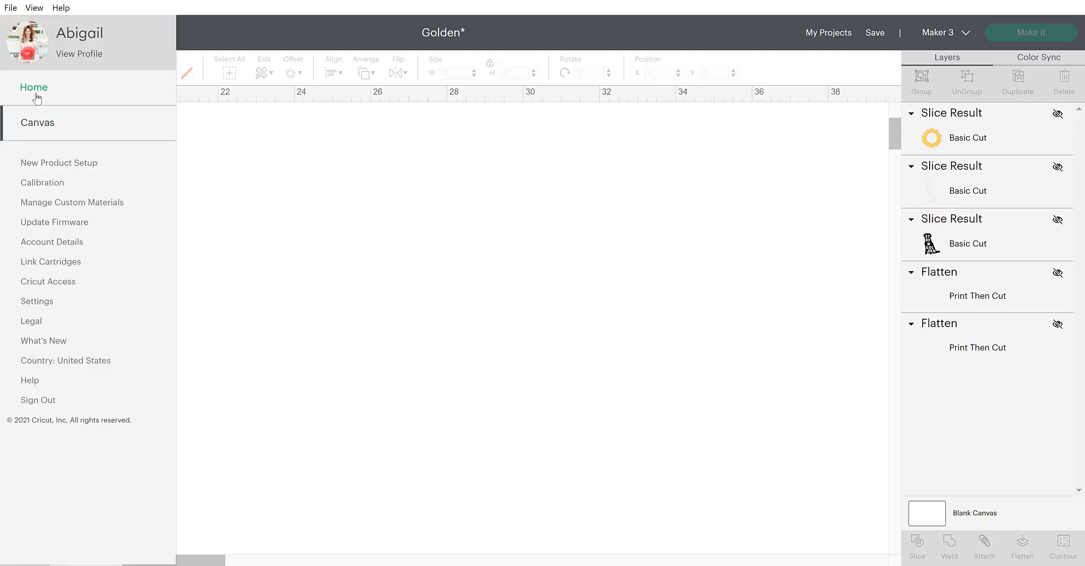
left_click(35, 89)
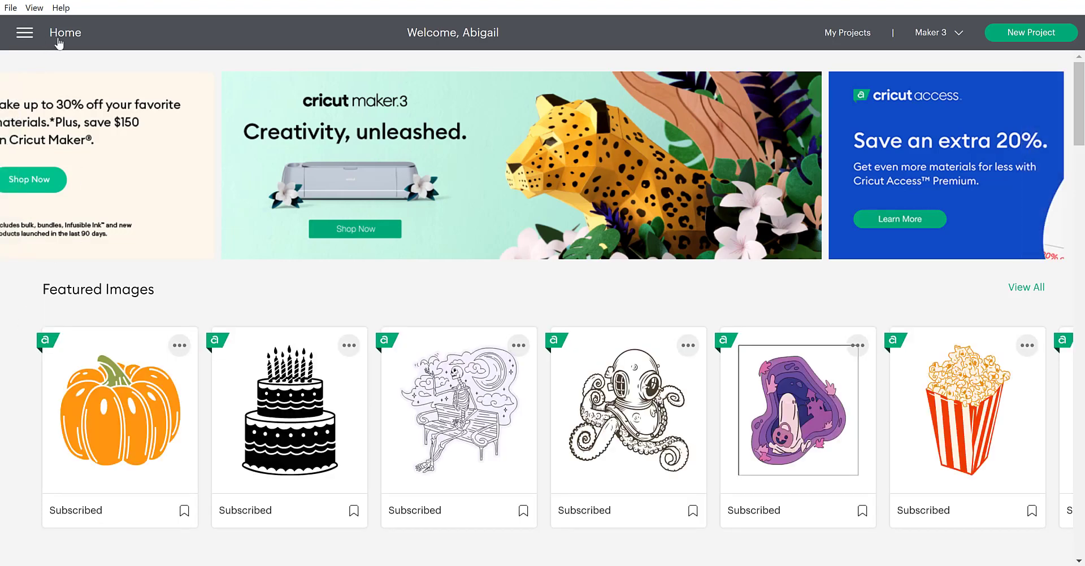
left_click(27, 35)
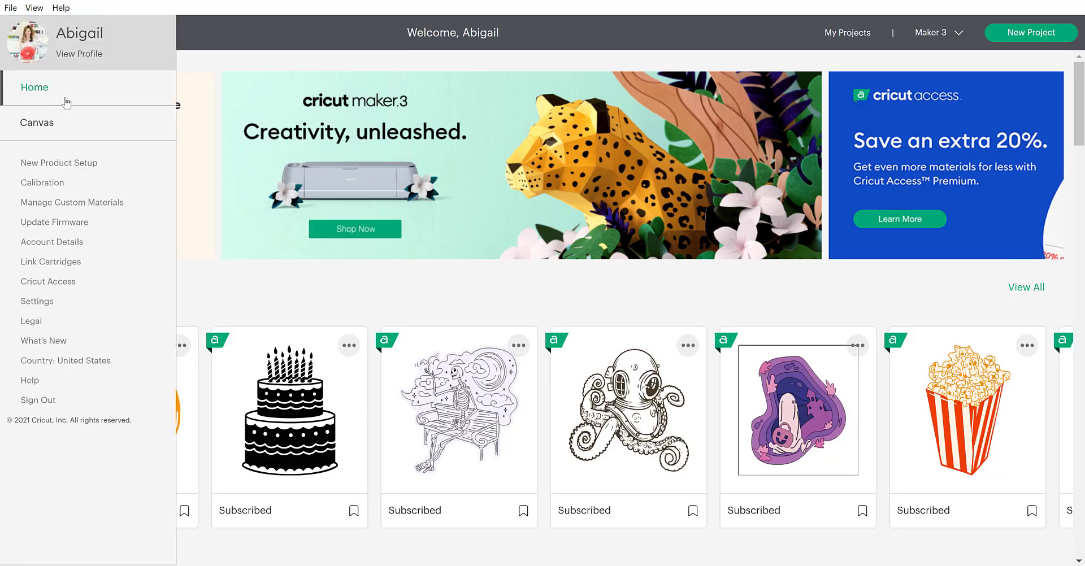
left_click(41, 125)
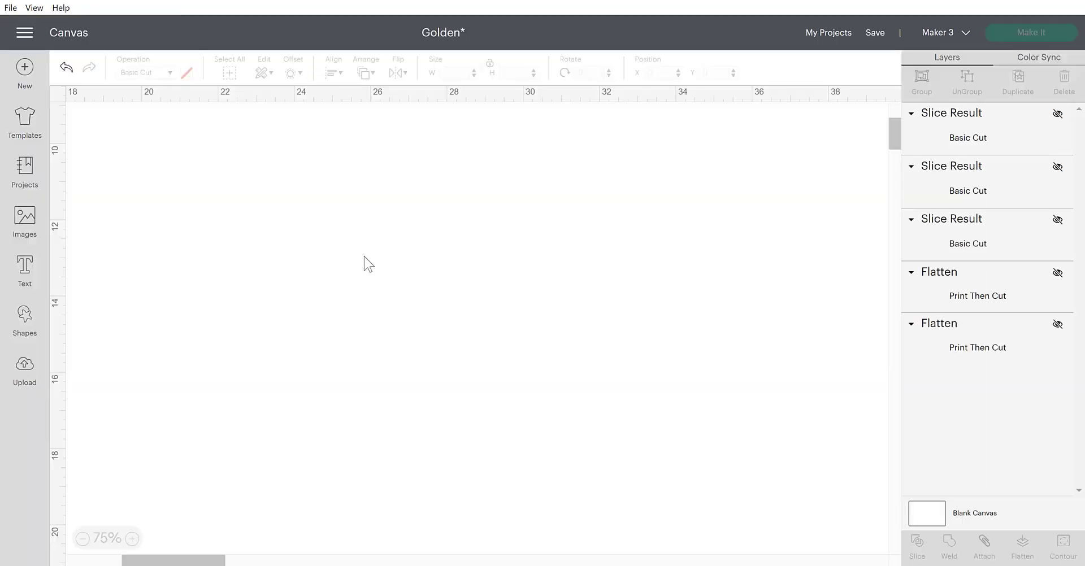
Upload golden 1.jpg from Quick access as a new image.
left_click(28, 373)
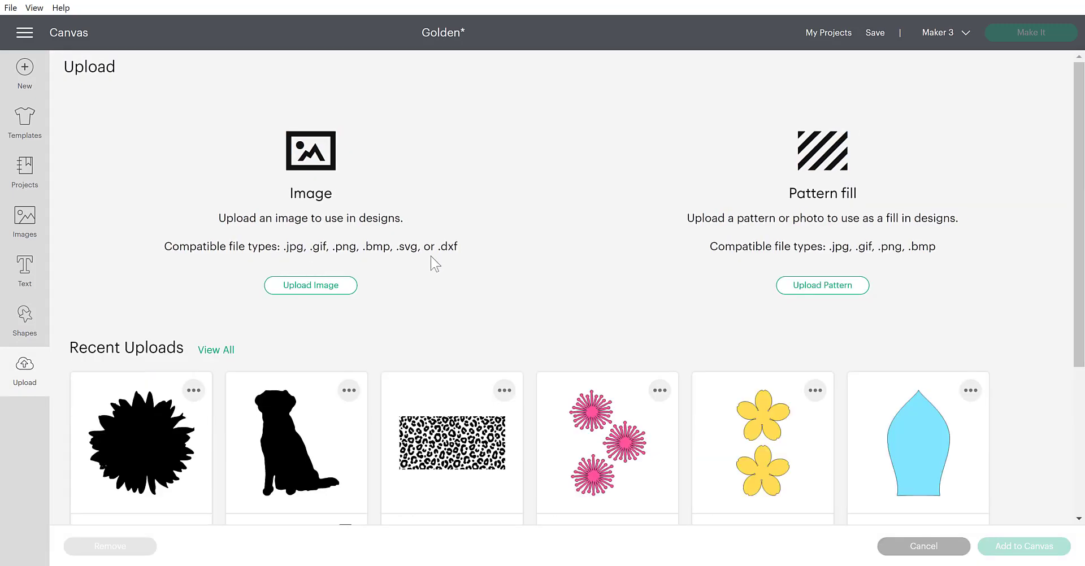
left_click(329, 288)
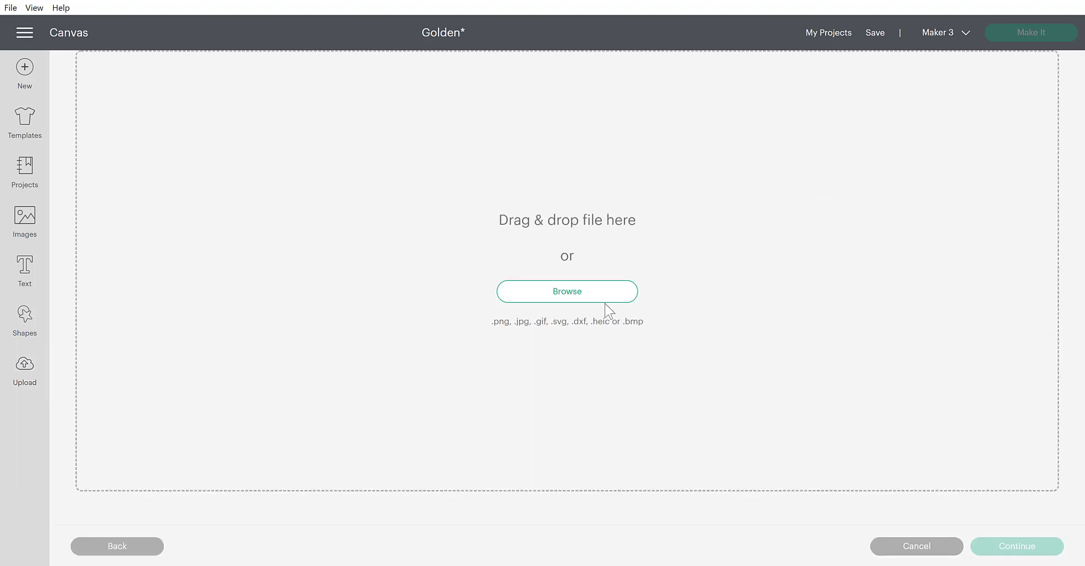
left_click(567, 291)
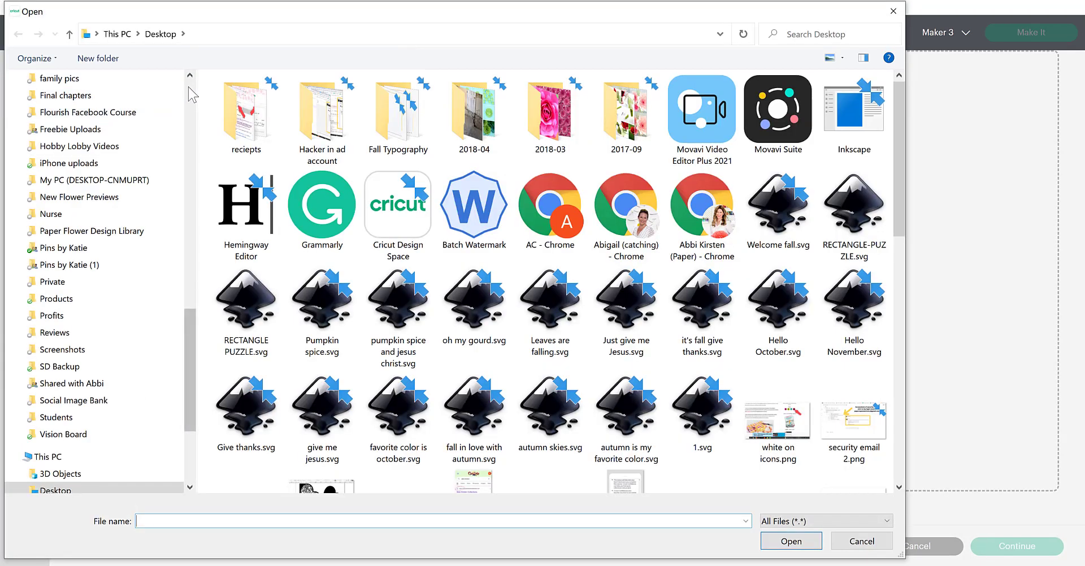
left_click(146, 90)
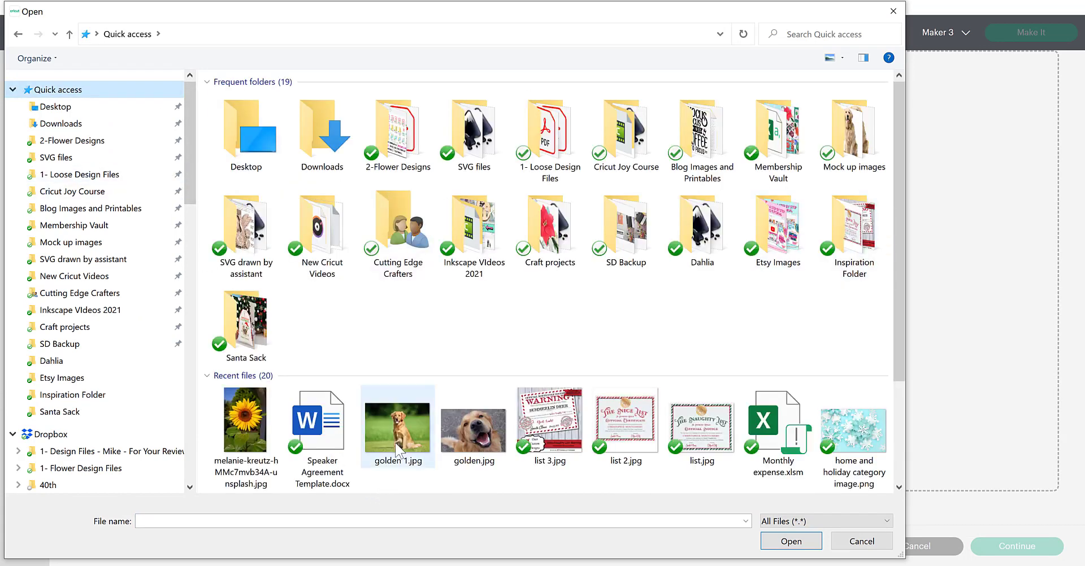
left_click(397, 449)
double_click(398, 450)
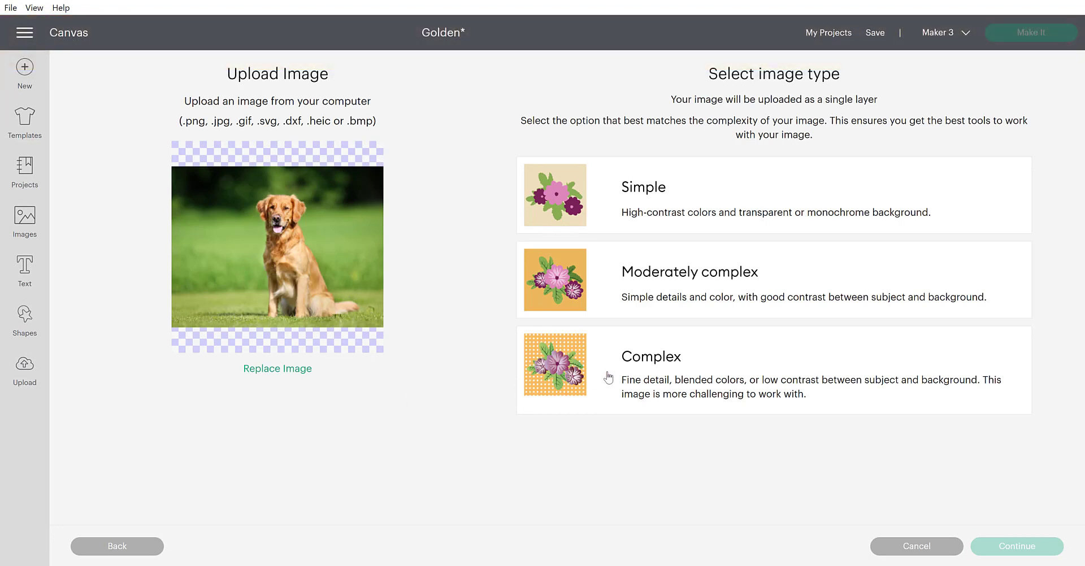
Set the dog photo's image type to Complex and continue to the Background Remover.
left_click(609, 378)
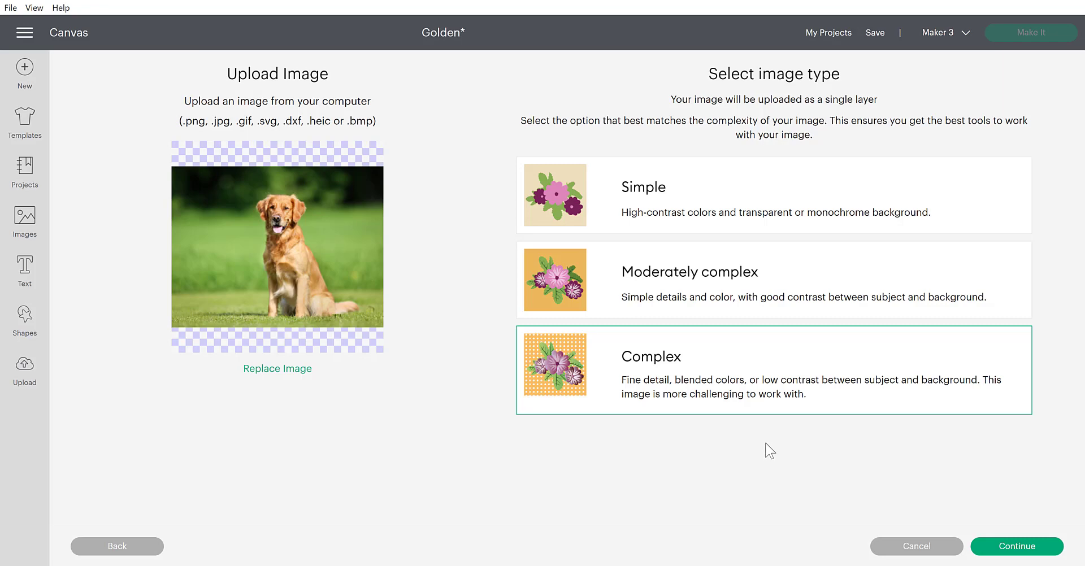
left_click(1011, 547)
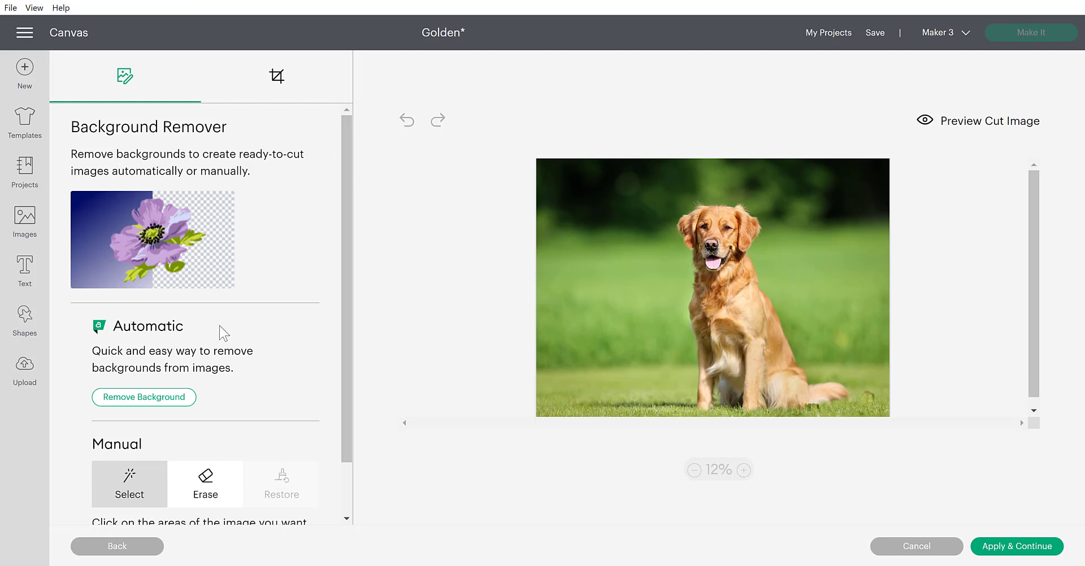
left_click_drag(347, 178, 366, 369)
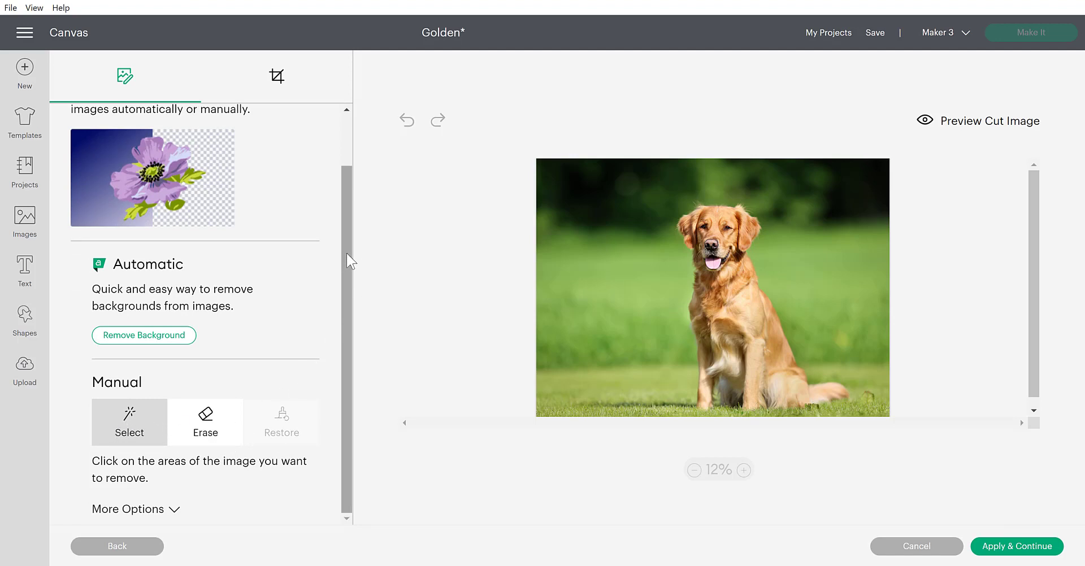
left_click_drag(345, 254, 345, 207)
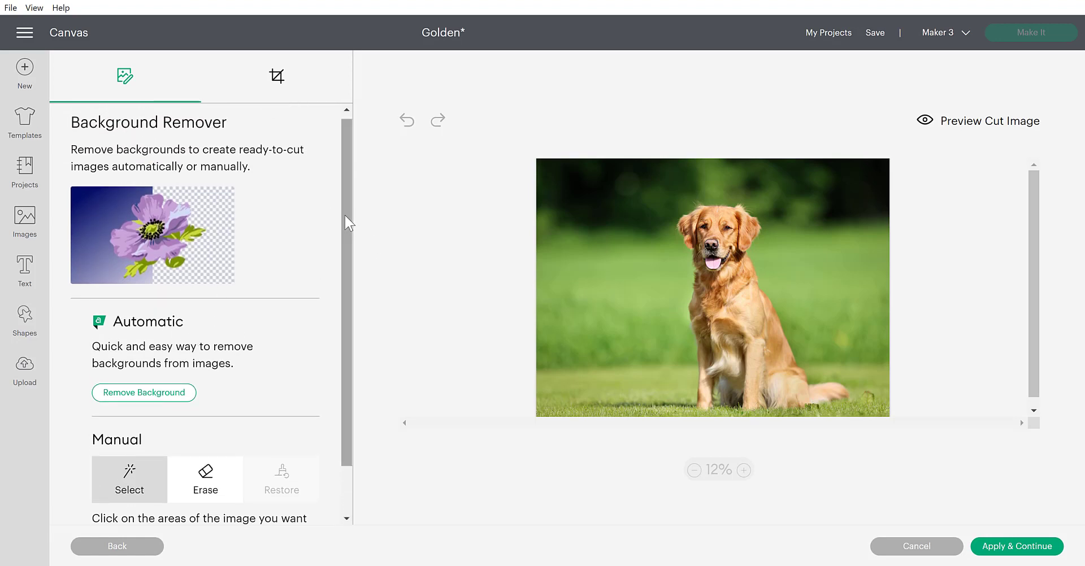
left_click_drag(345, 216, 347, 291)
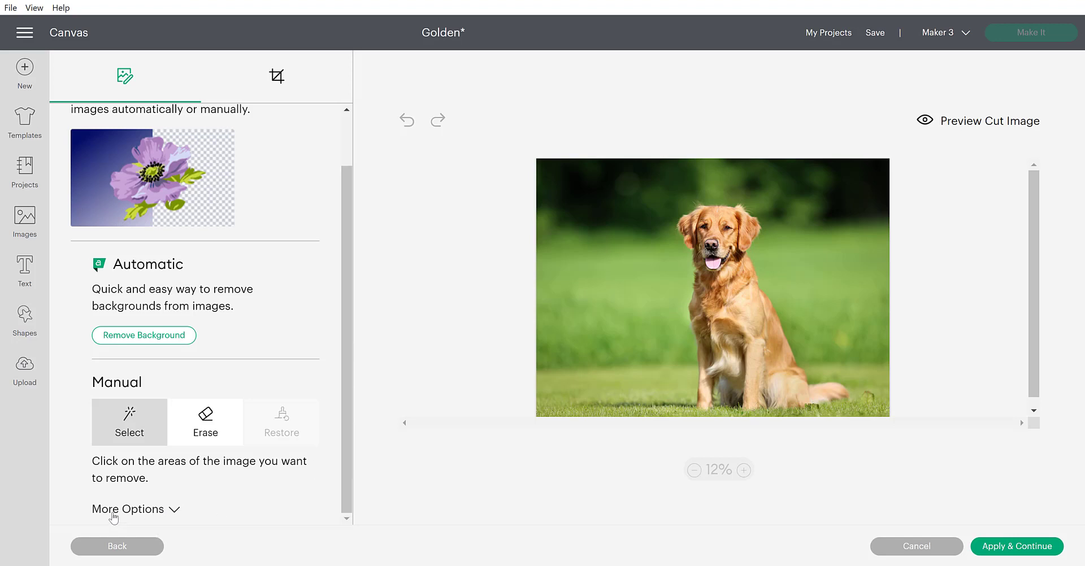
left_click(176, 511)
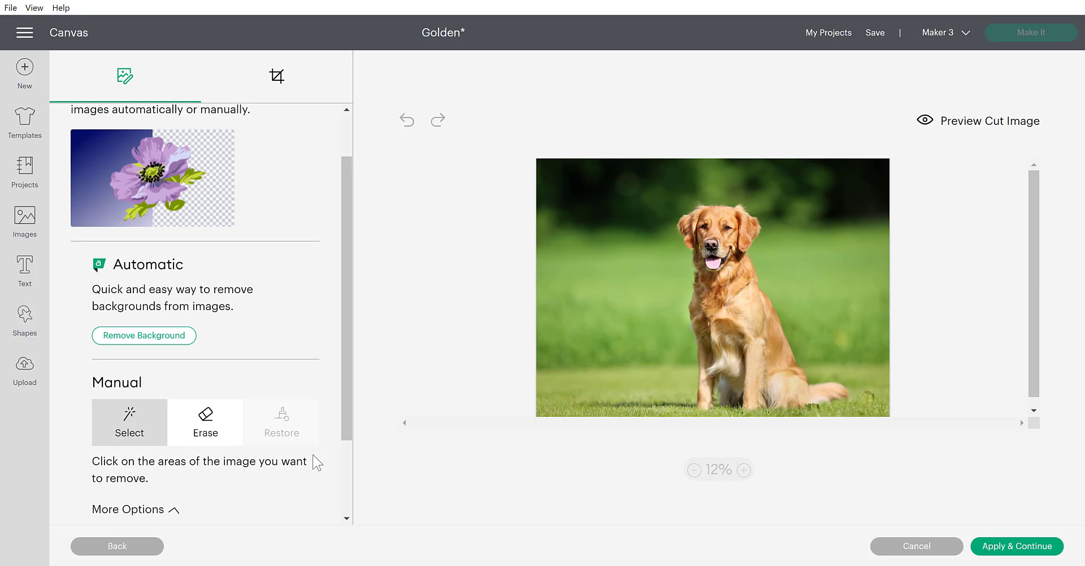
left_click_drag(343, 399, 356, 479)
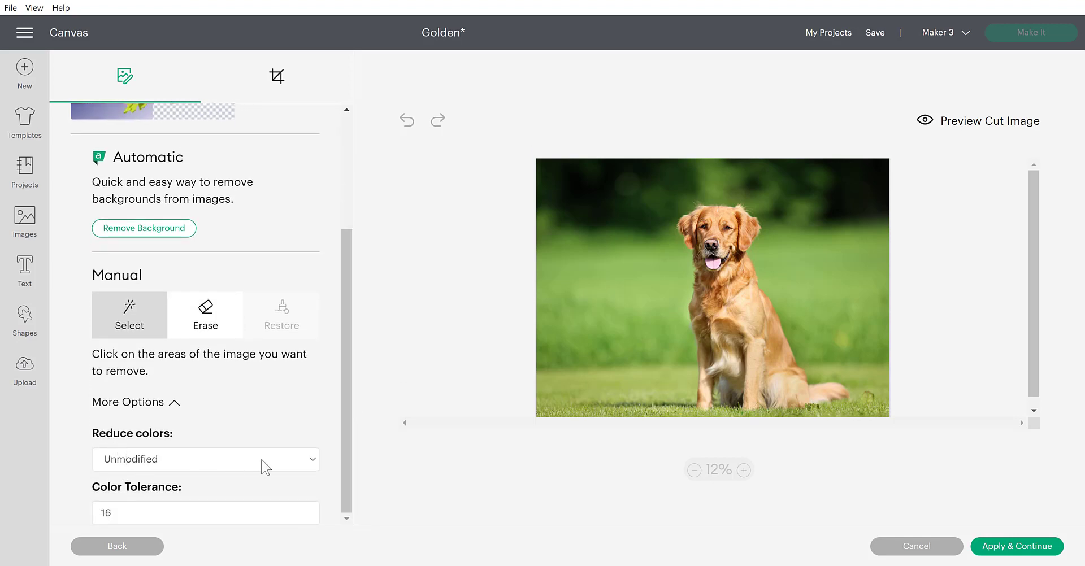
left_click(282, 459)
left_click(283, 459)
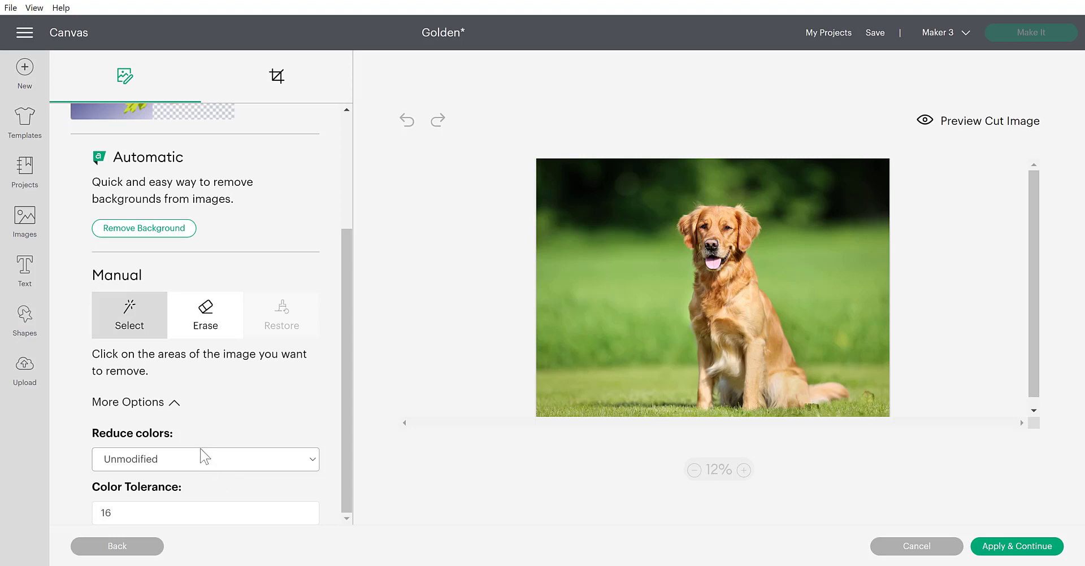
left_click(174, 404)
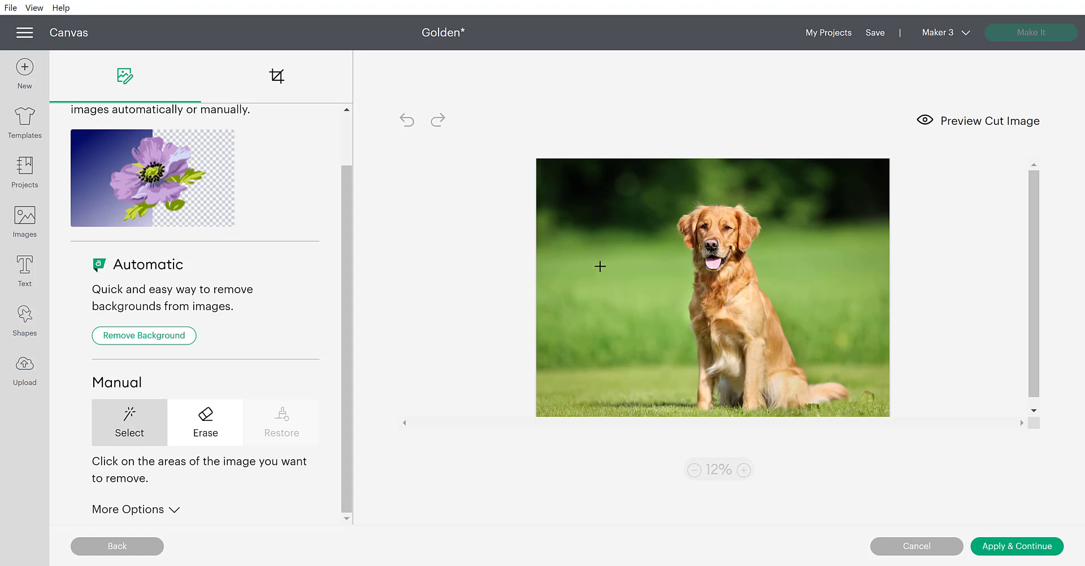
Select away the lawn and dark hedge patches left, right and above the dog.
left_click(598, 303)
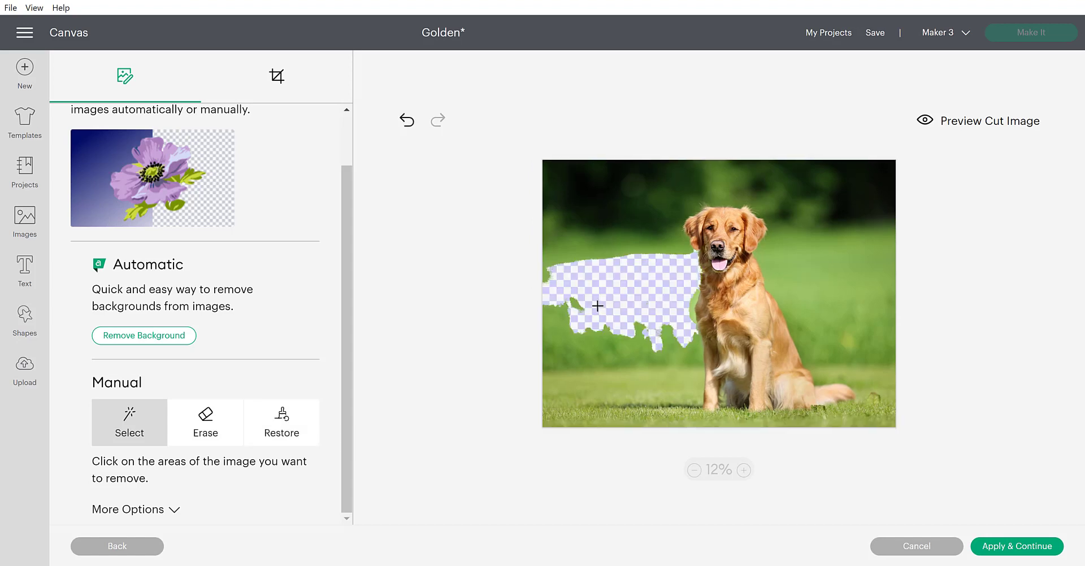
left_click(622, 201)
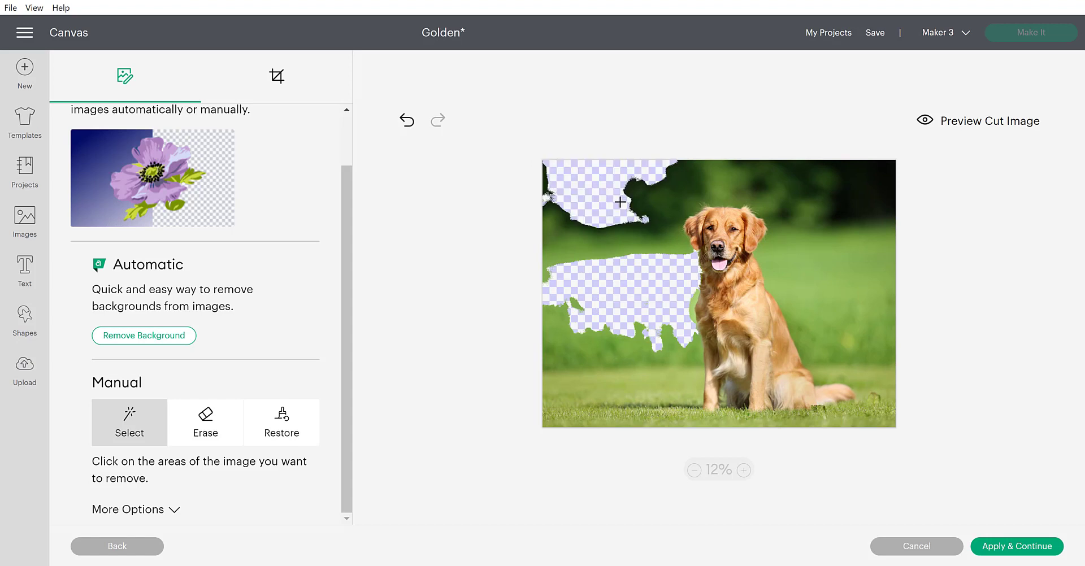
left_click(575, 349)
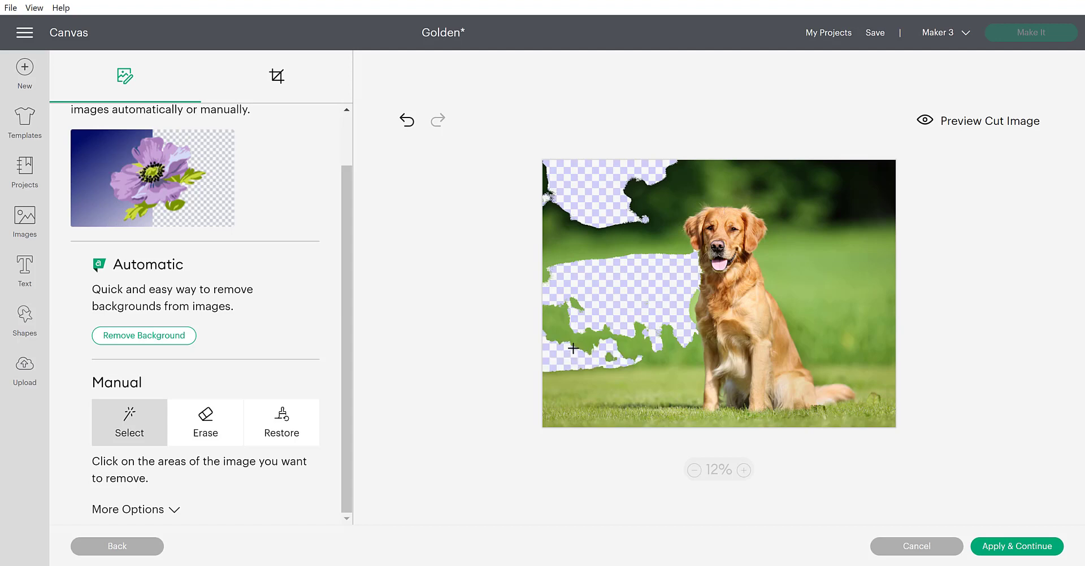
left_click(834, 289)
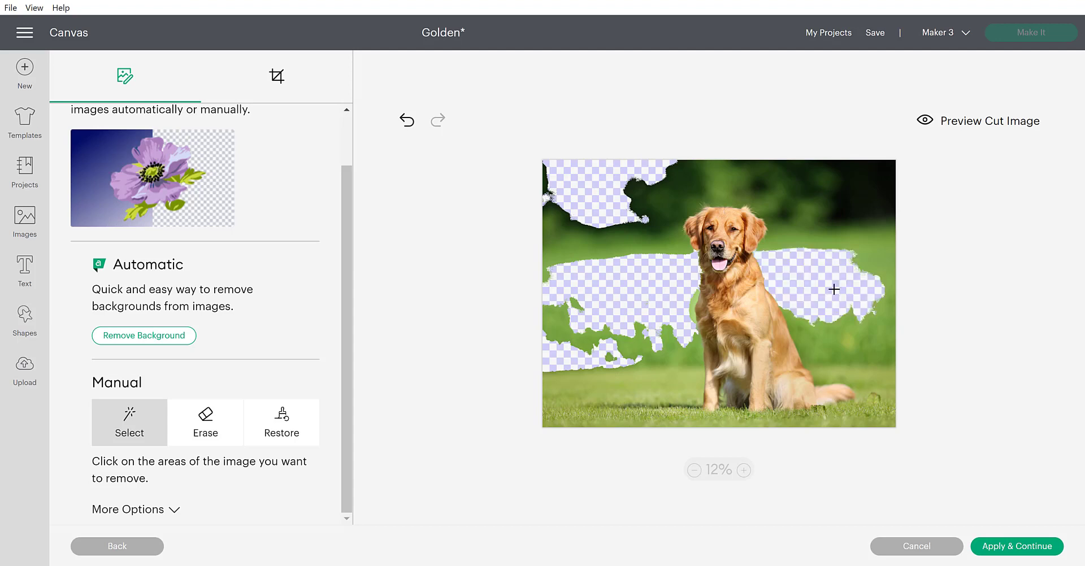
left_click(821, 225)
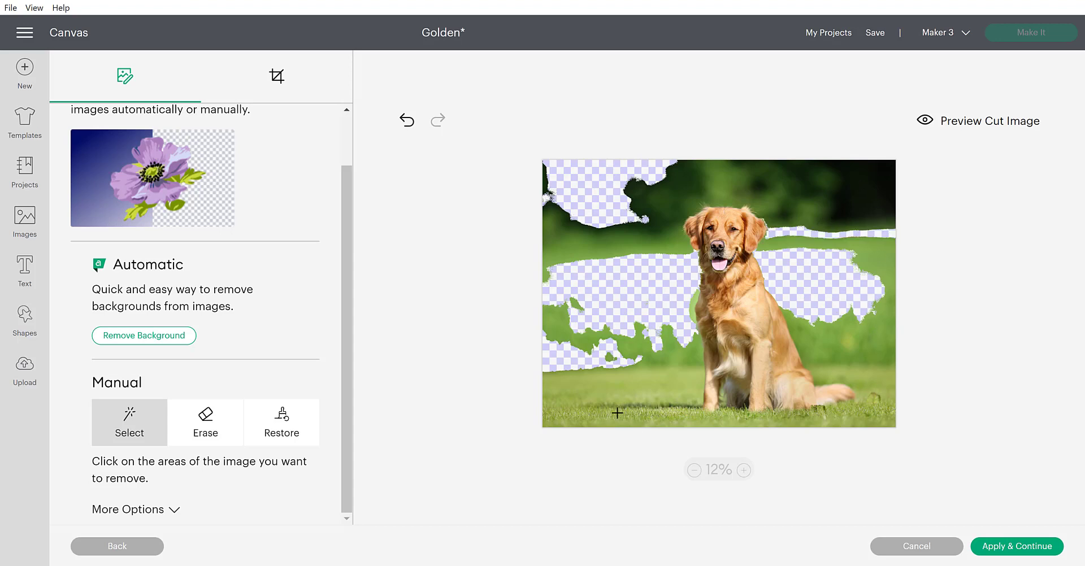
left_click(668, 353)
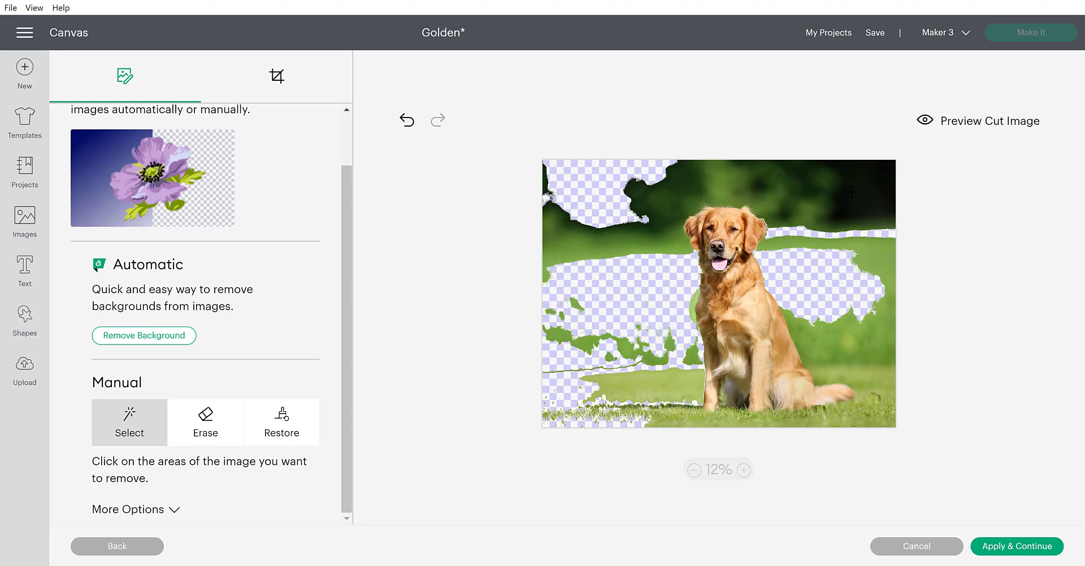
left_click(791, 196)
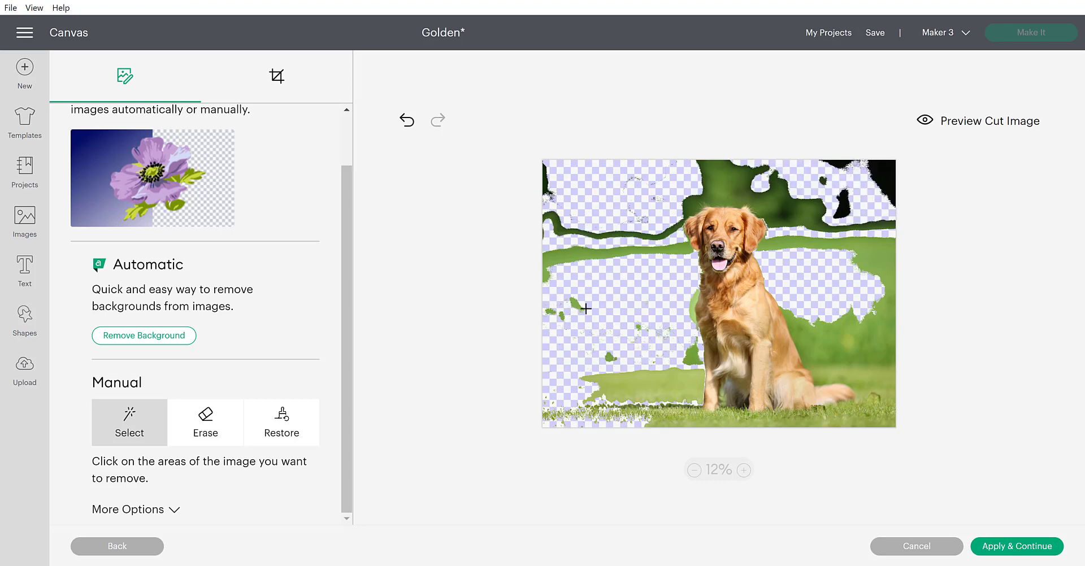
Erase leftover green specks at the photo's lower left with a size-100 eraser.
left_click(204, 424)
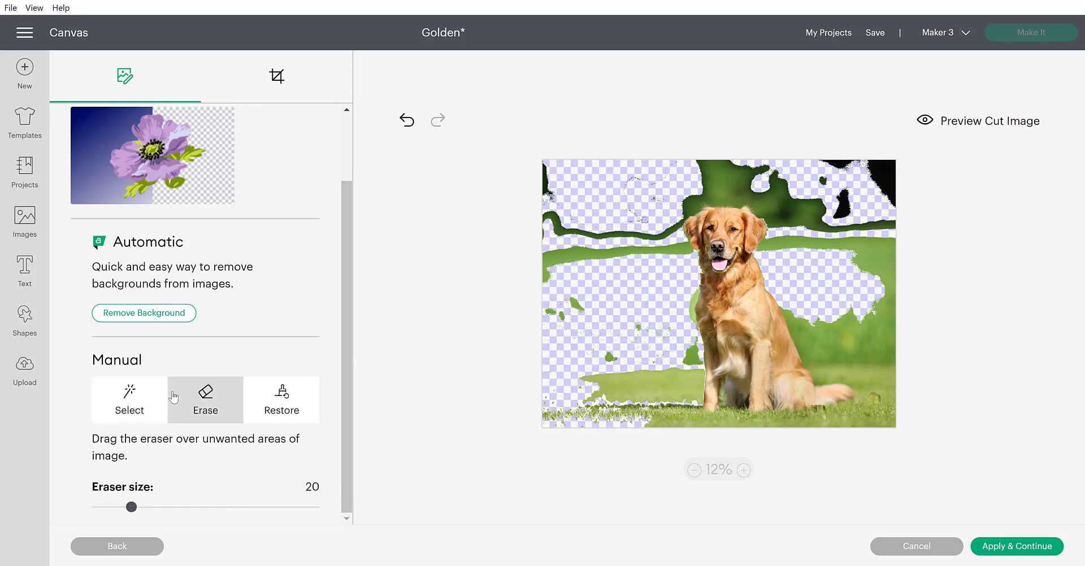
left_click_drag(267, 508, 317, 508)
mouse_move(546, 320)
left_mouse_down()
mouse_move(573, 301)
mouse_move(567, 317)
left_mouse_up()
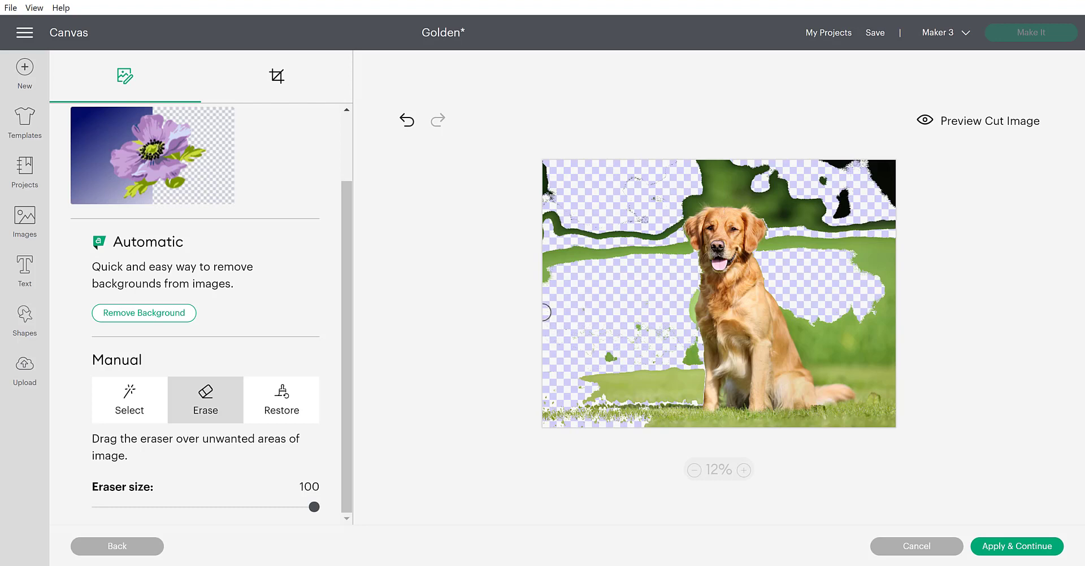
mouse_move(546, 312)
left_mouse_down()
mouse_move(588, 325)
mouse_move(611, 346)
mouse_move(610, 380)
mouse_move(566, 390)
mouse_move(546, 419)
mouse_move(575, 425)
mouse_move(543, 401)
left_mouse_up()
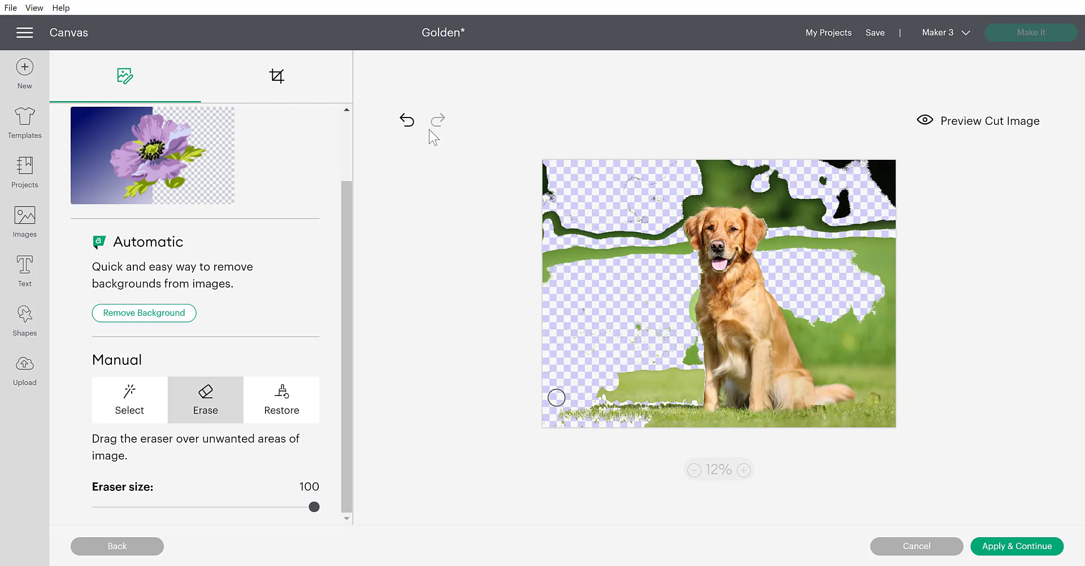
Undo every erase stroke until Undo is greyed out and the lawn returns.
left_click(407, 121)
left_click(407, 120)
left_click(407, 120)
left_click(407, 120)
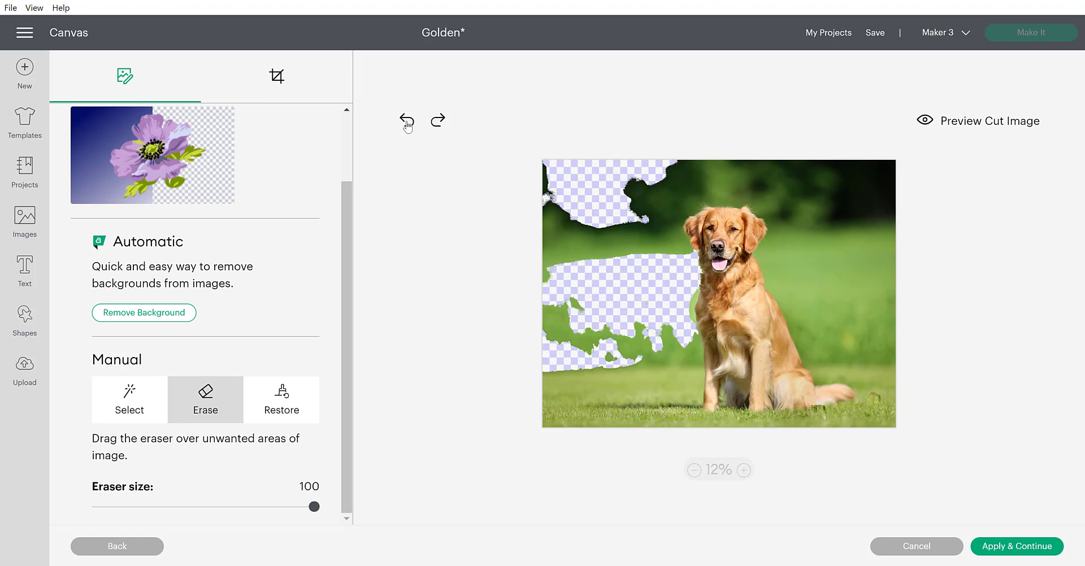
left_click(407, 120)
left_click(407, 121)
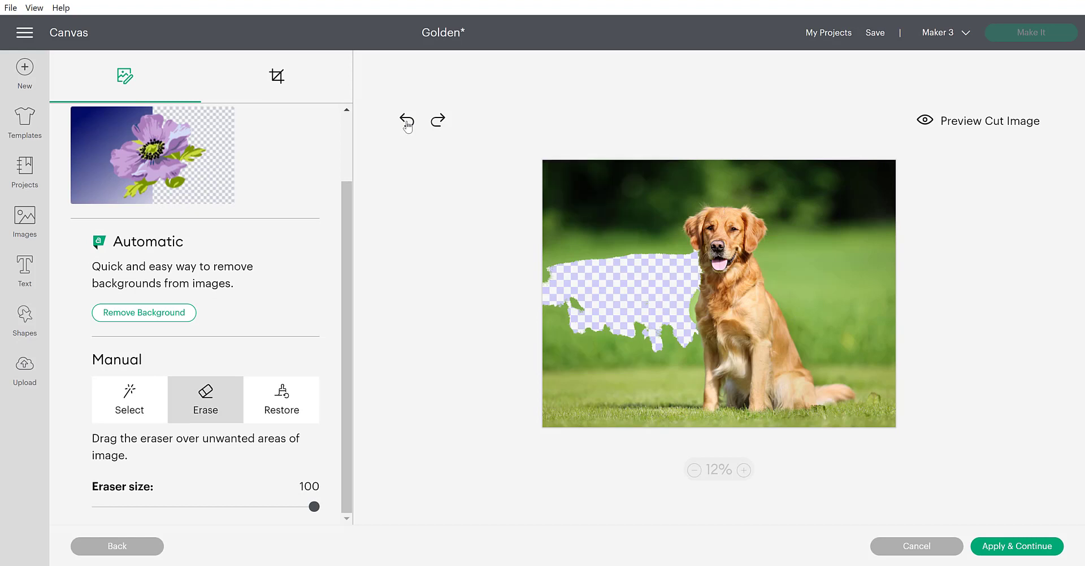
left_click(407, 121)
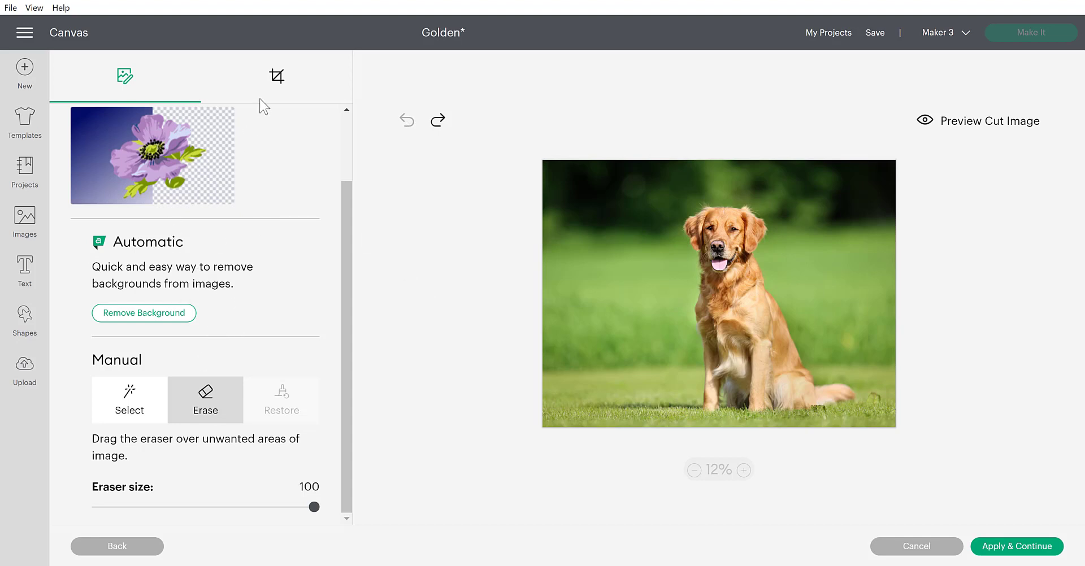
Crop the photo tightly around the dog, viewed at 25% zoom, then return to Background Remover.
left_click(274, 81)
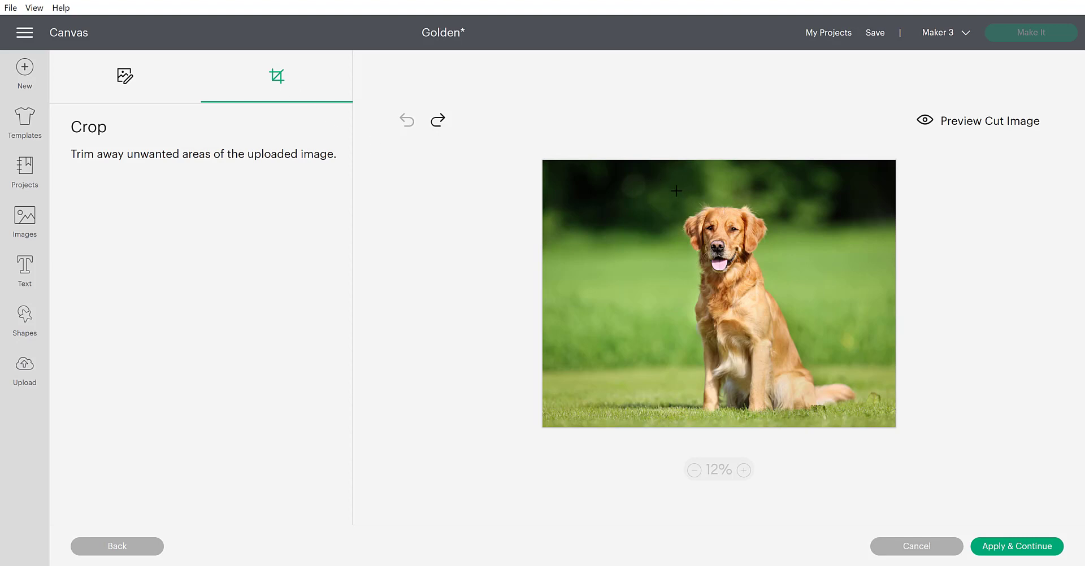
left_click_drag(677, 193, 852, 410)
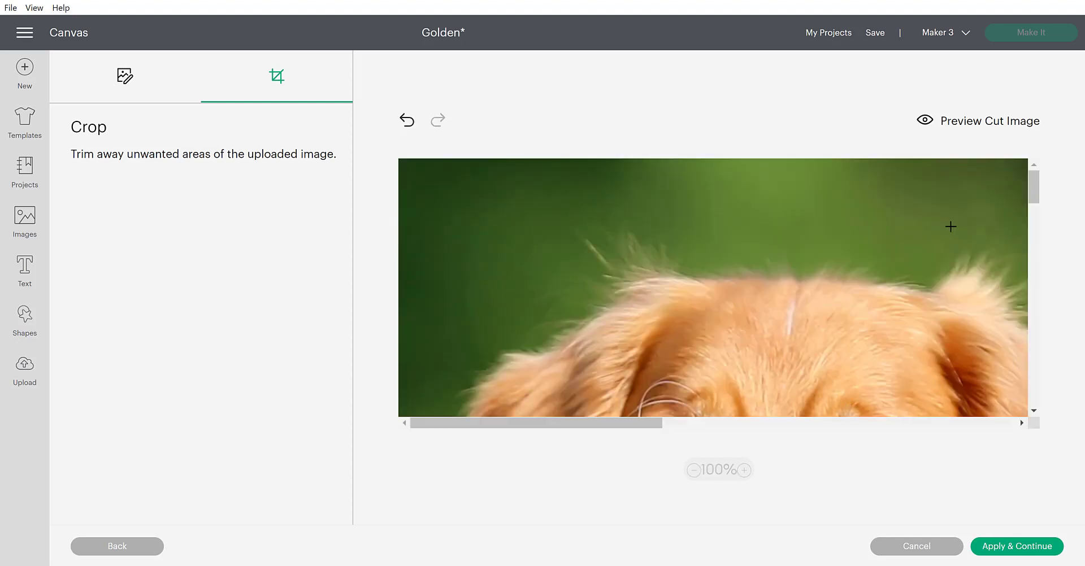
left_click(695, 471)
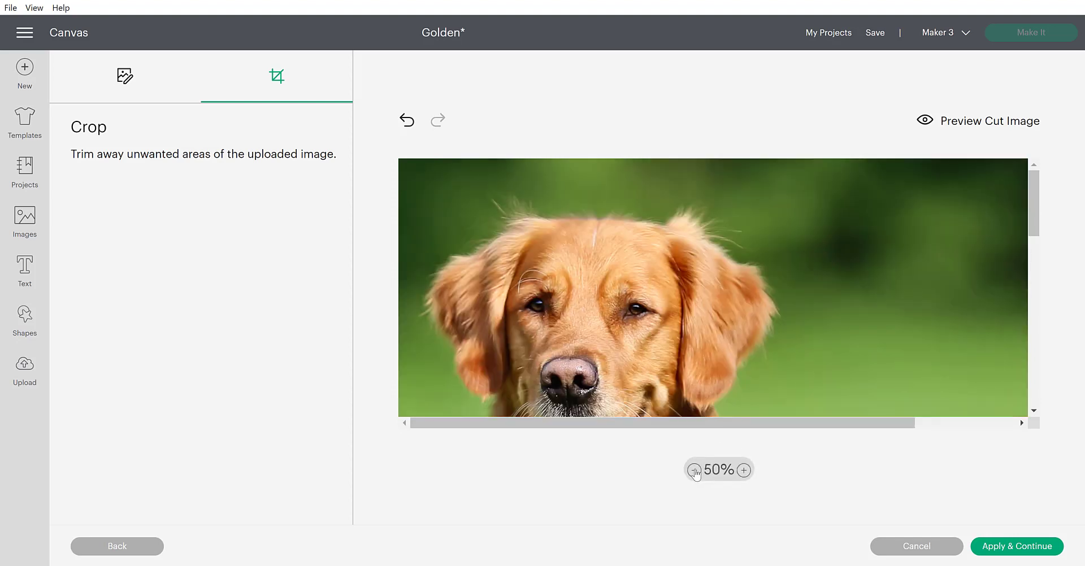
left_click(695, 472)
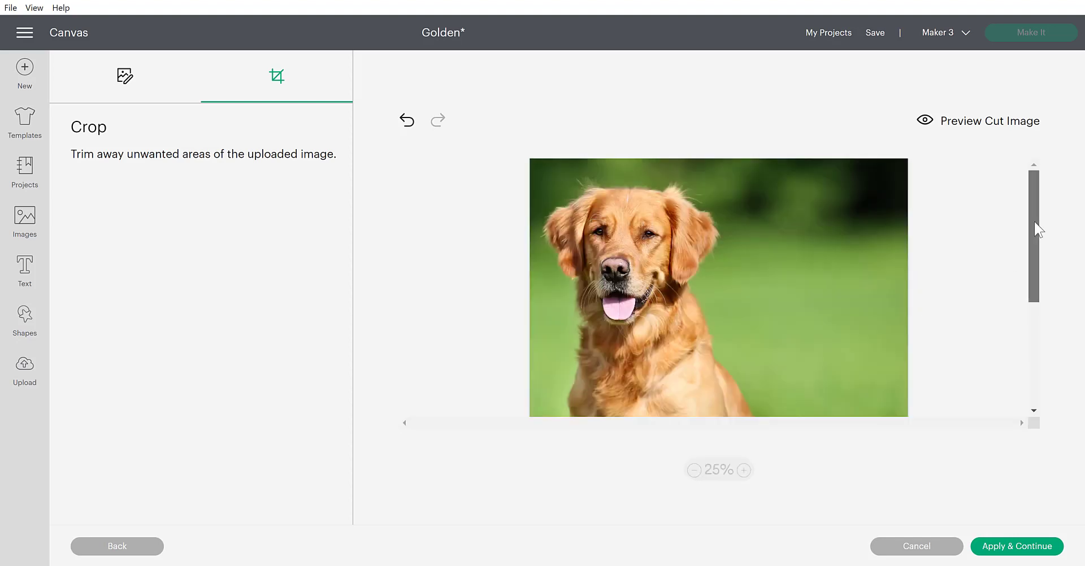
left_click_drag(1034, 225, 1036, 371)
left_click_drag(1031, 322, 1030, 215)
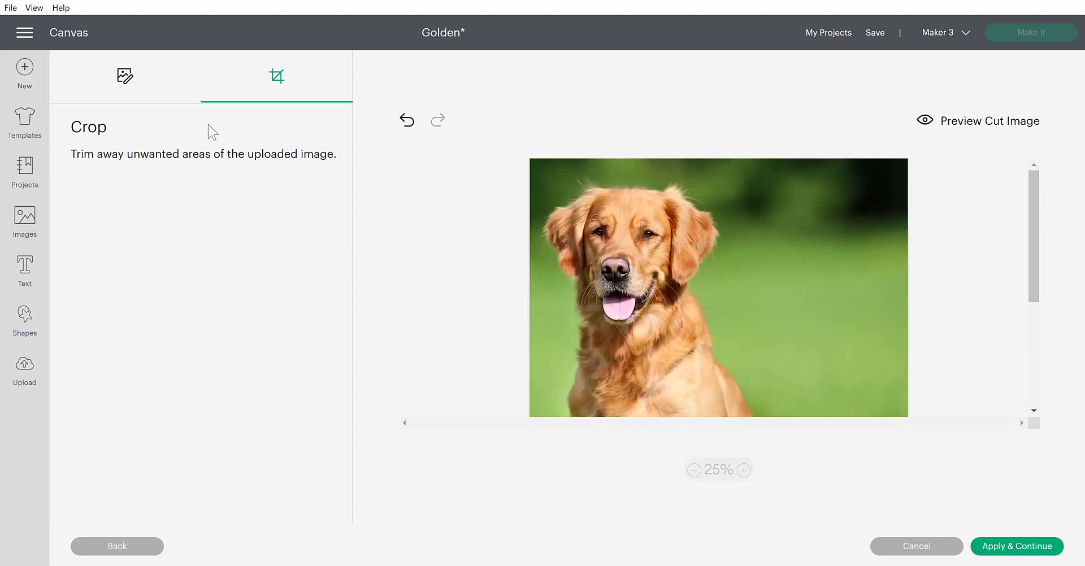
left_click(132, 82)
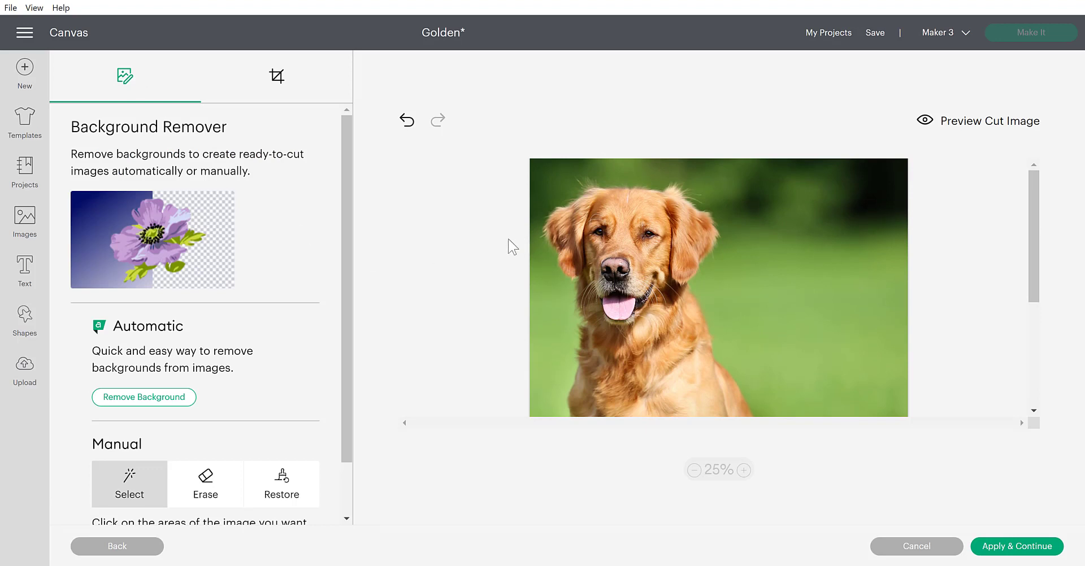
Run automatic background removal on the cropped dog photo and inspect the result.
left_click(159, 403)
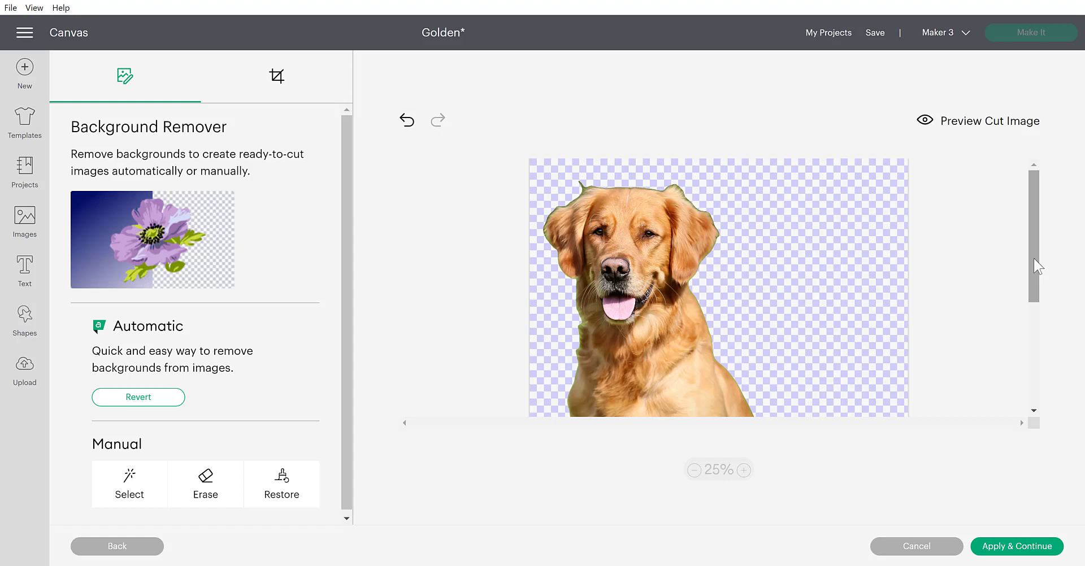
left_click_drag(1034, 258, 1043, 232)
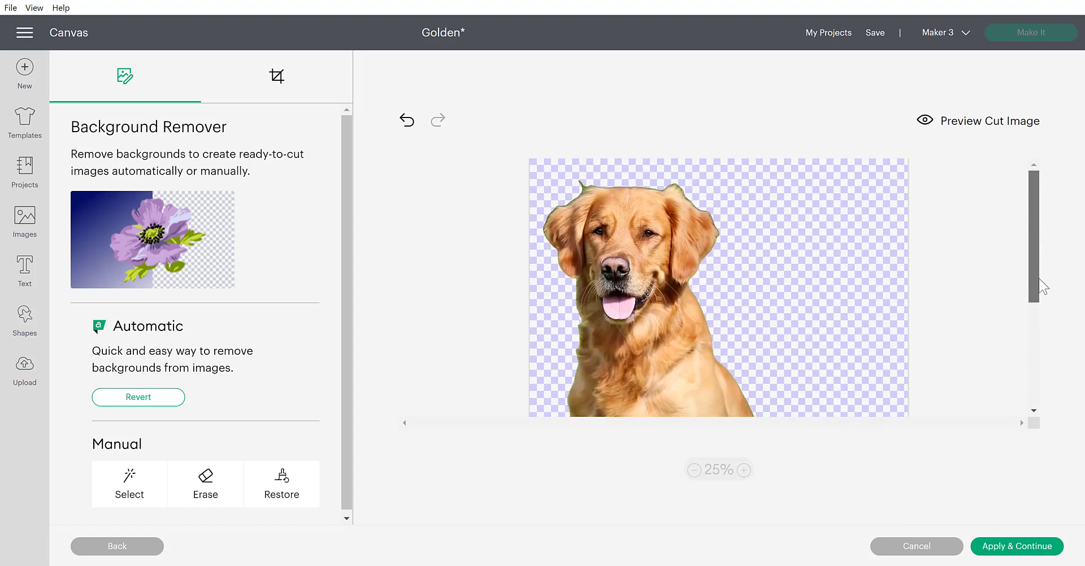
left_click_drag(1039, 281, 1034, 253)
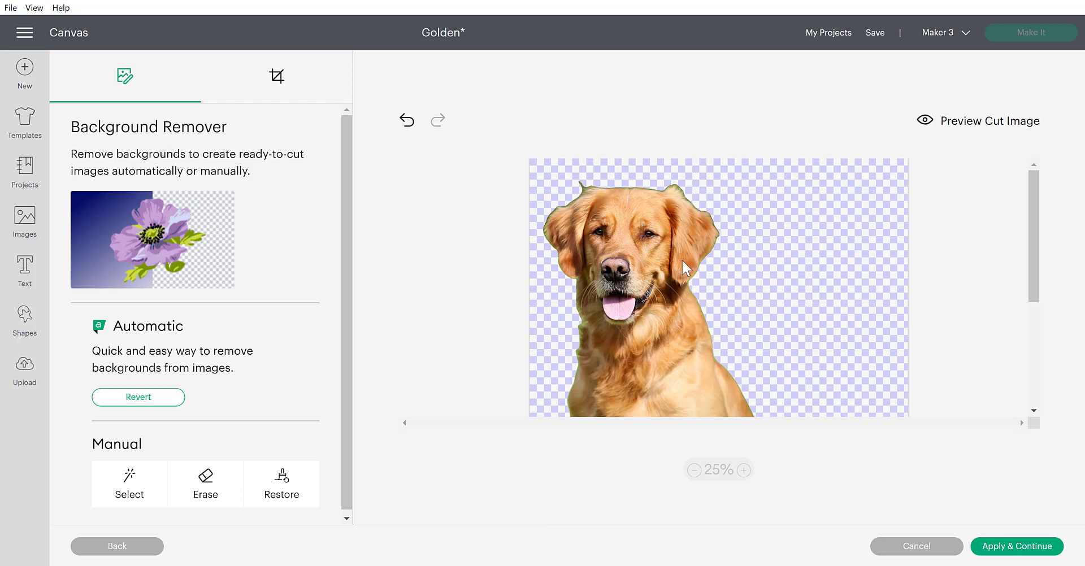
left_click_drag(1036, 199, 1005, 206)
Switch to the manual Erase tool and scroll down to the dog's body and tail.
left_click(198, 490)
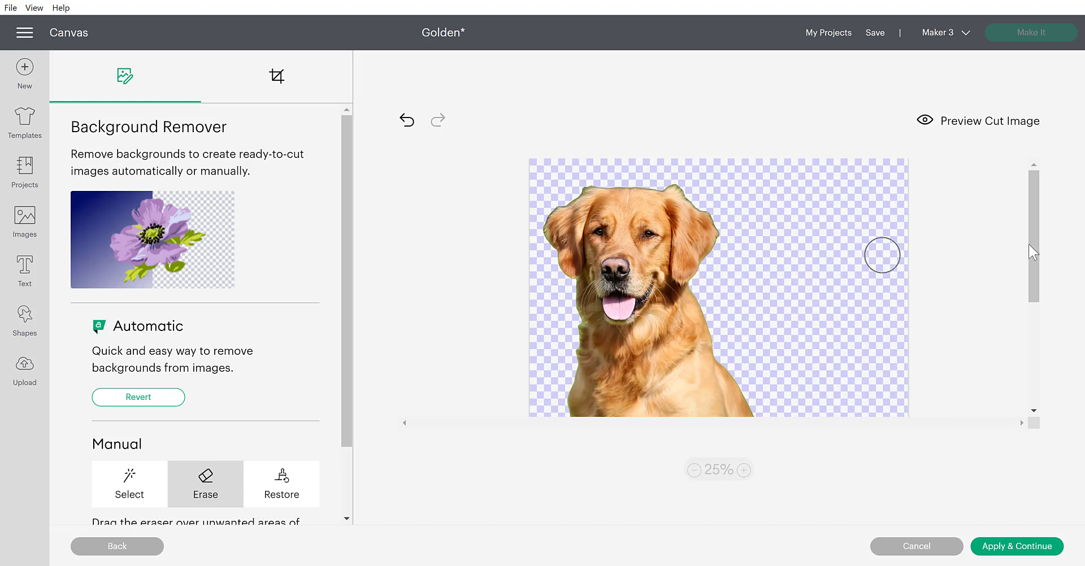
left_click_drag(1034, 232, 1029, 390)
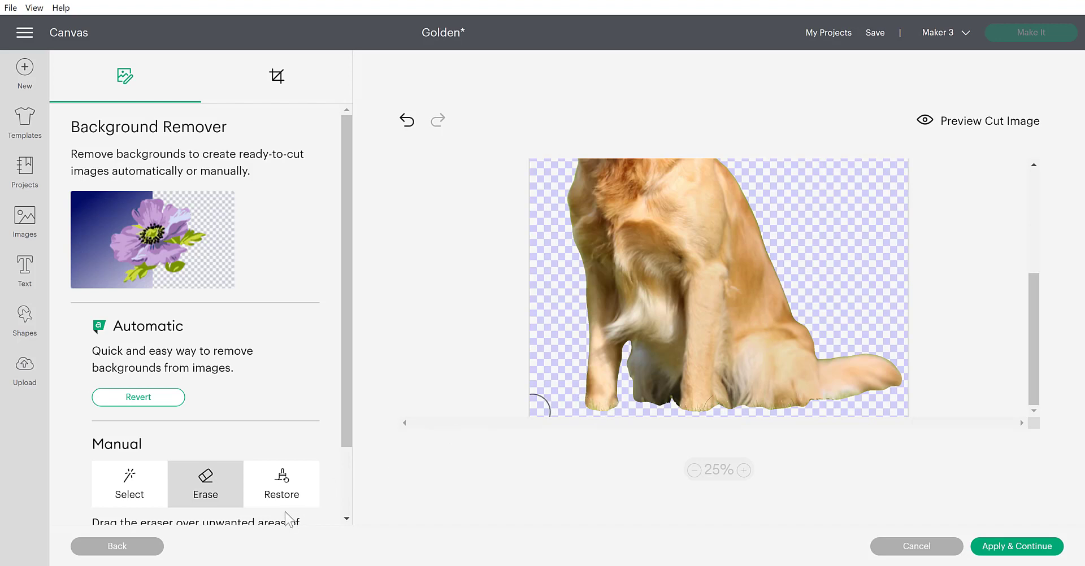
Restore the grass under both front paws using the Restore brush at size 87.
left_click(293, 494)
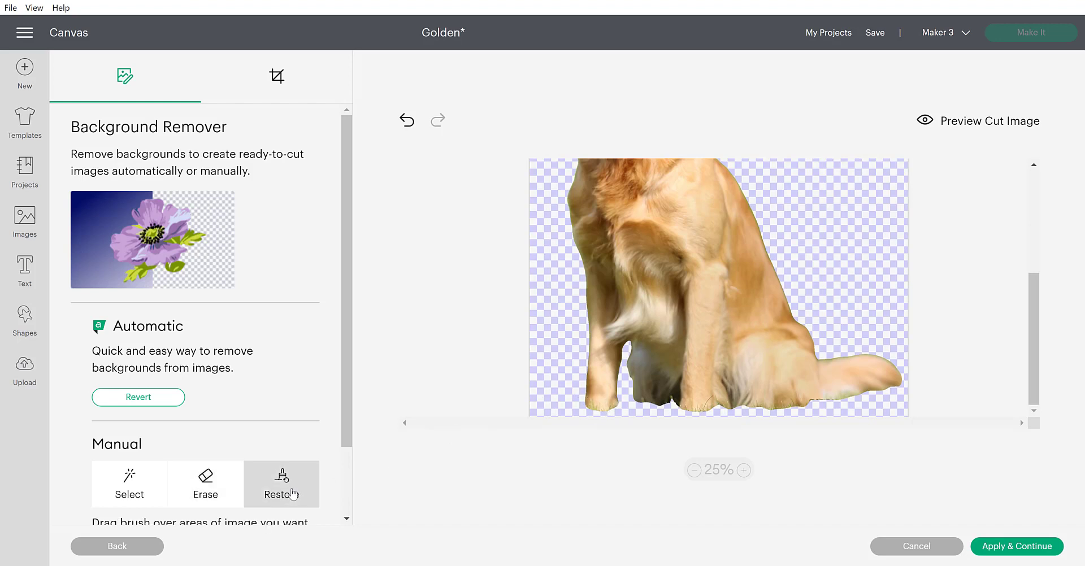
scroll(348, 444, "down", 3)
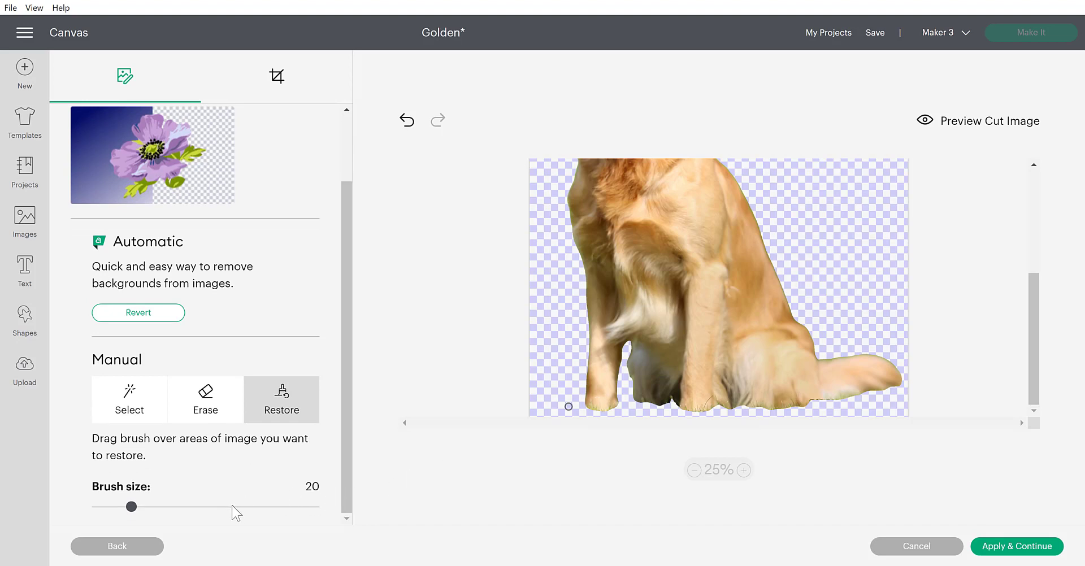
left_click_drag(232, 507, 314, 507)
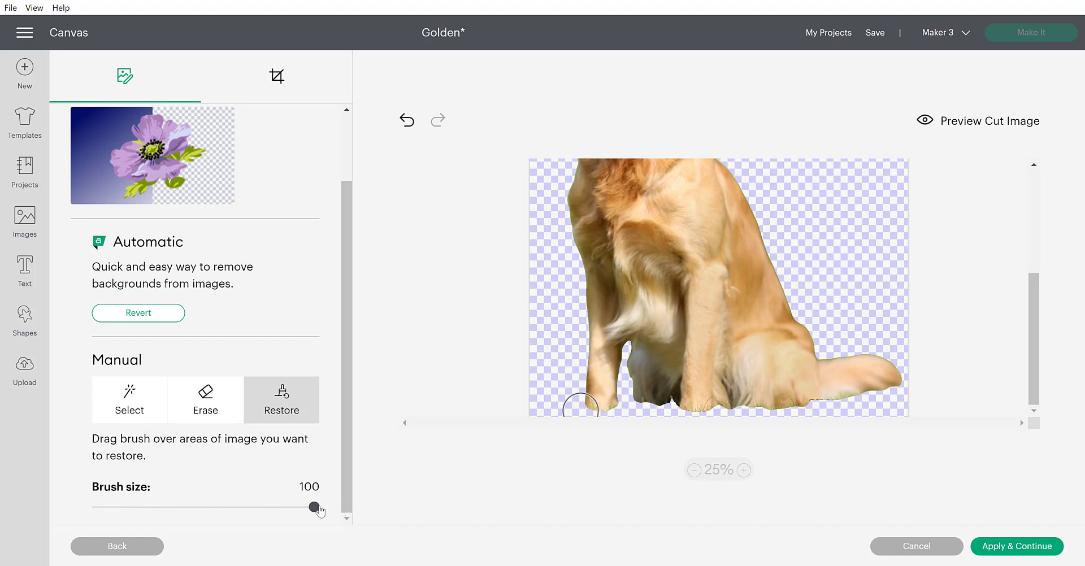
left_click_drag(314, 509, 284, 509)
left_click_drag(588, 406, 604, 408)
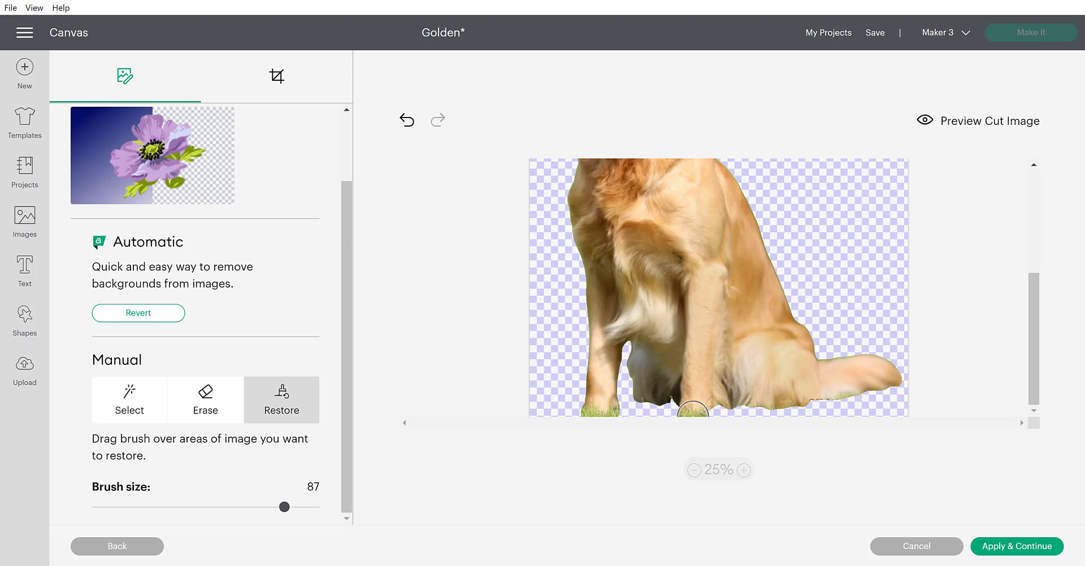
left_click_drag(685, 411, 695, 411)
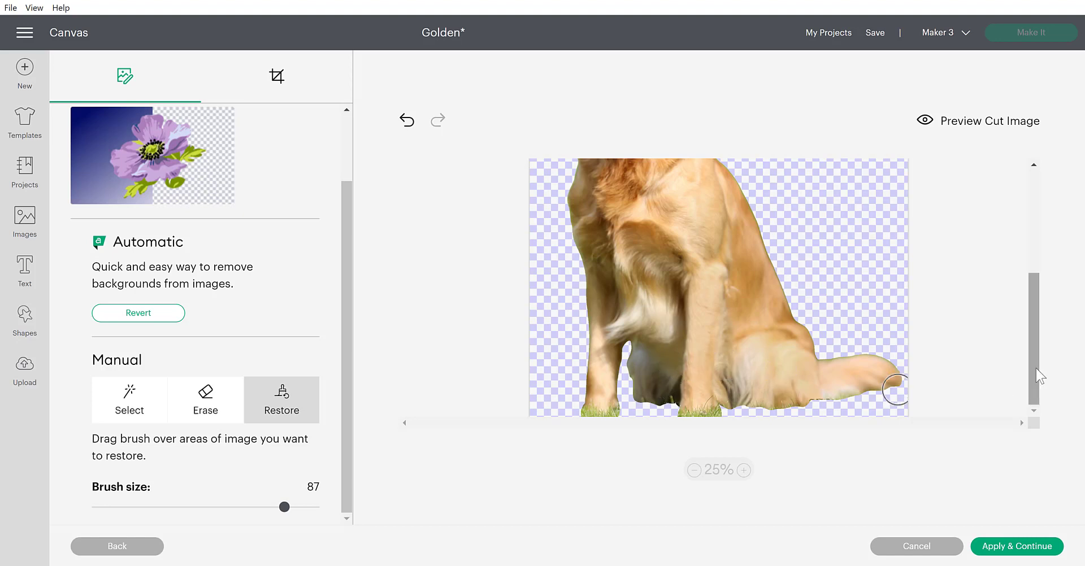
mouse_move(1037, 368)
left_mouse_down()
mouse_move(1030, 249)
mouse_move(1053, 377)
mouse_move(1052, 250)
left_mouse_up()
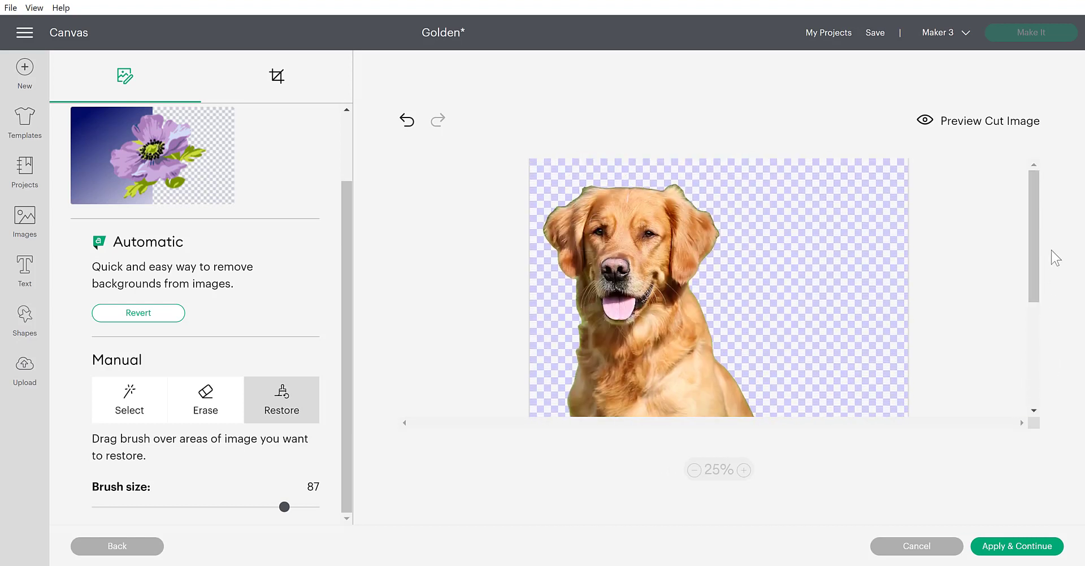
left_click(934, 123)
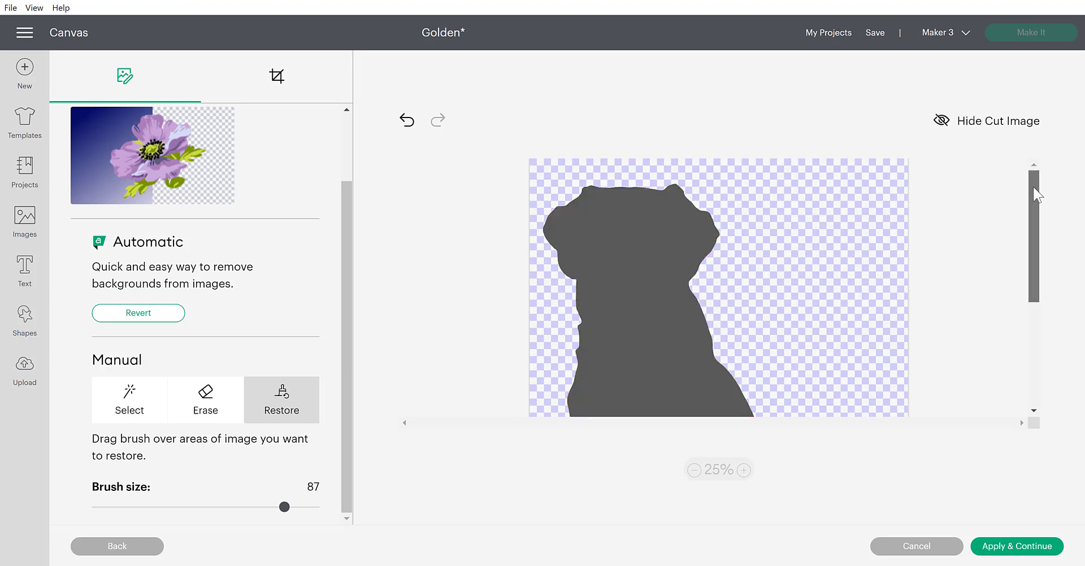
left_click_drag(1033, 186, 1026, 342)
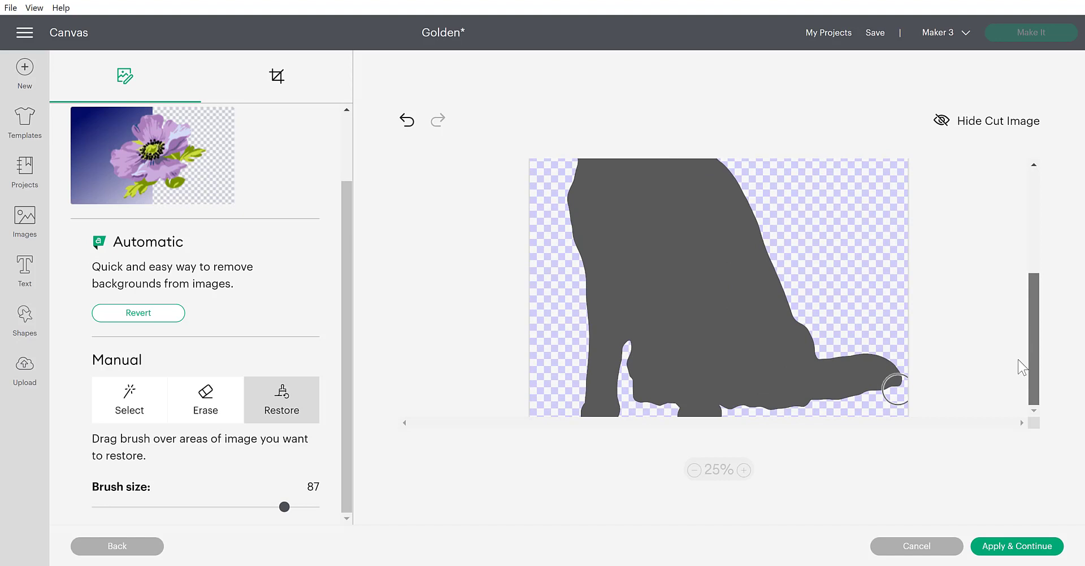
scroll(1016, 341, "up", 5)
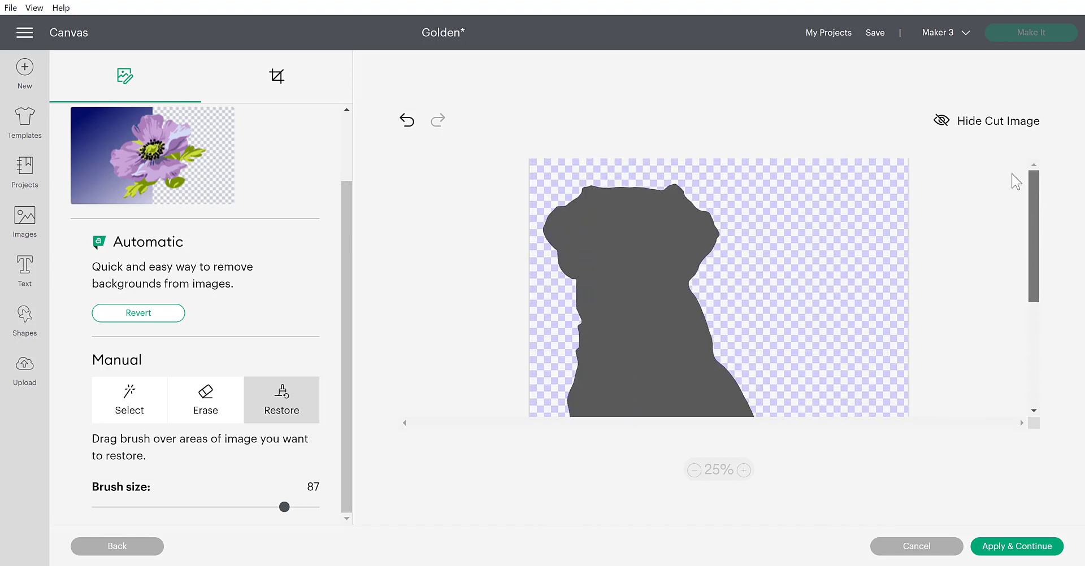
scroll(1018, 283, "down", 5)
scroll(1026, 254, "up", 5)
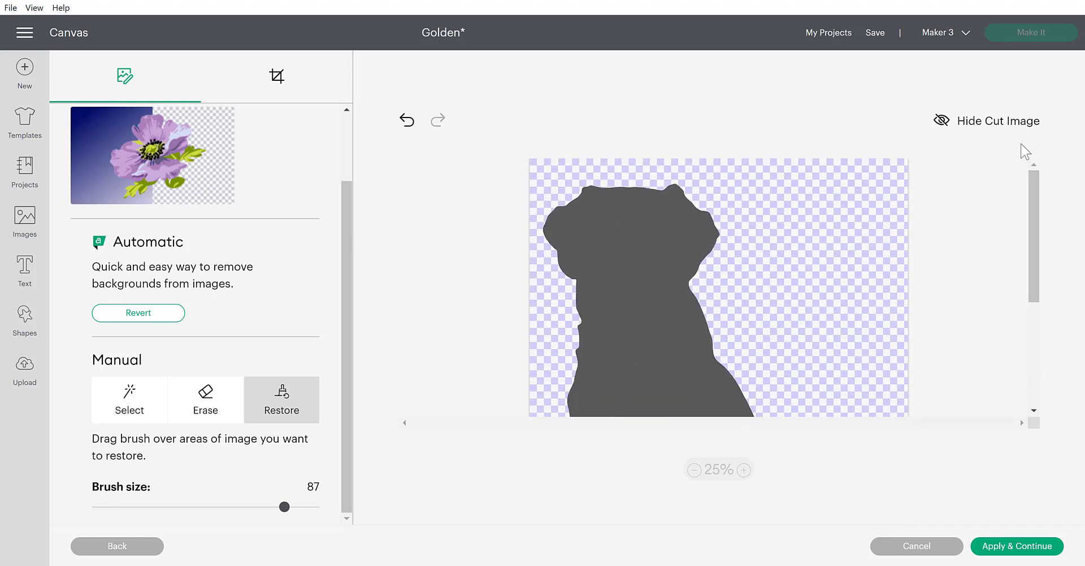
left_click(984, 131)
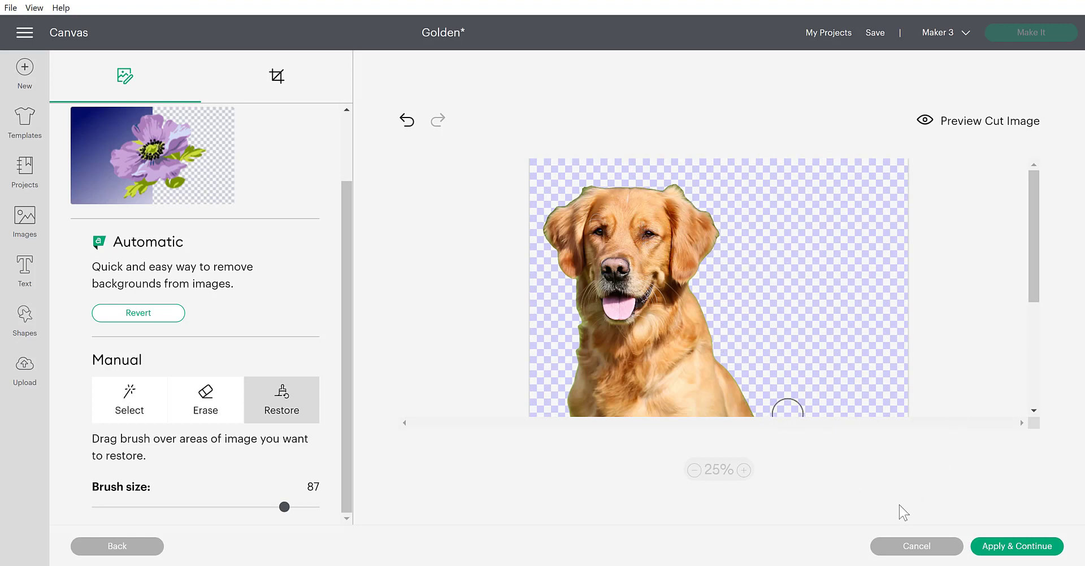
Apply the background removal and upload golden 1 as a Cut Image.
left_click(1000, 548)
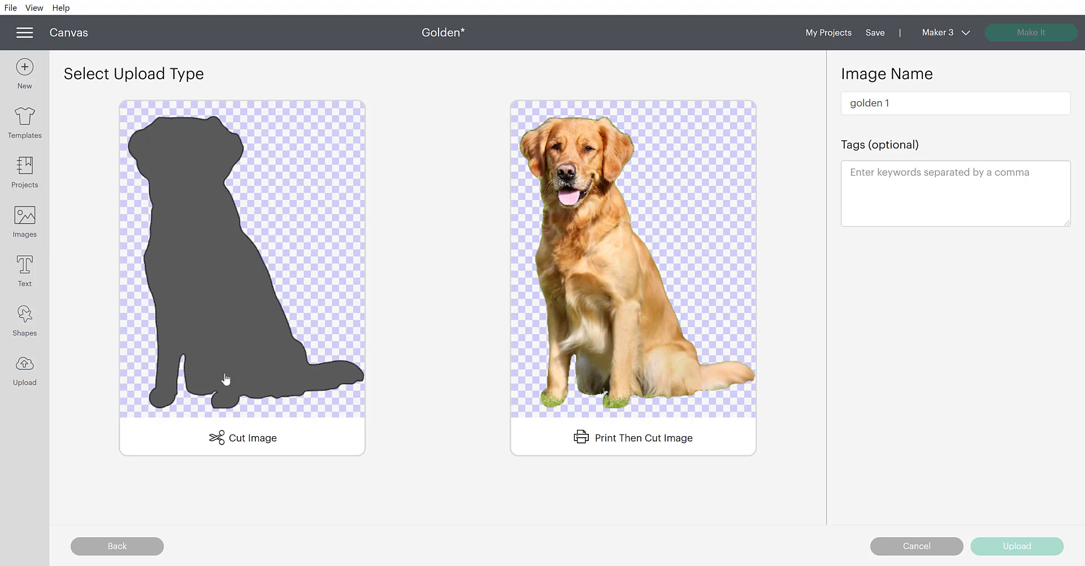
left_click(221, 244)
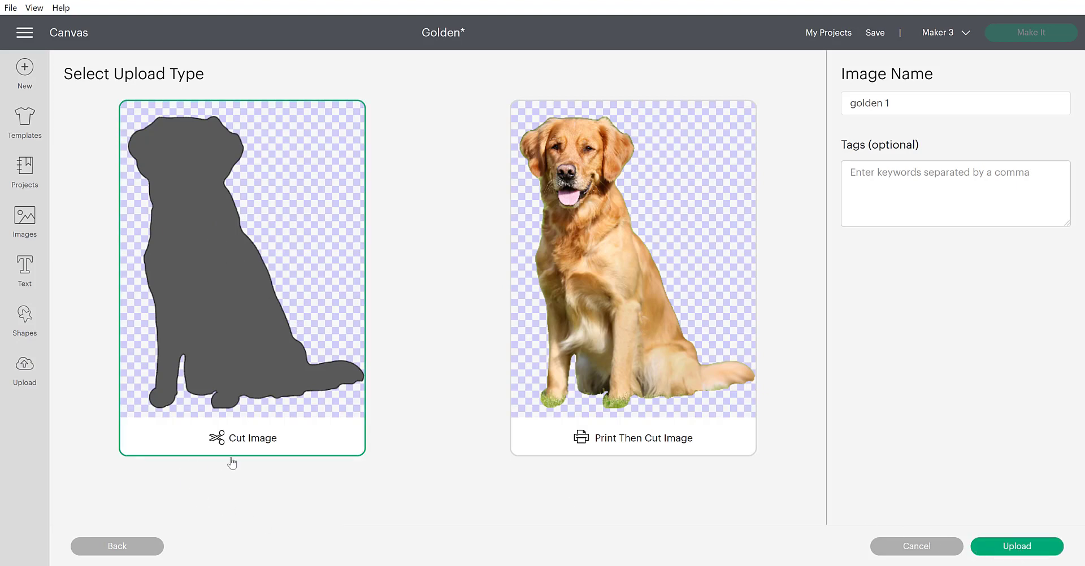
left_click(1046, 549)
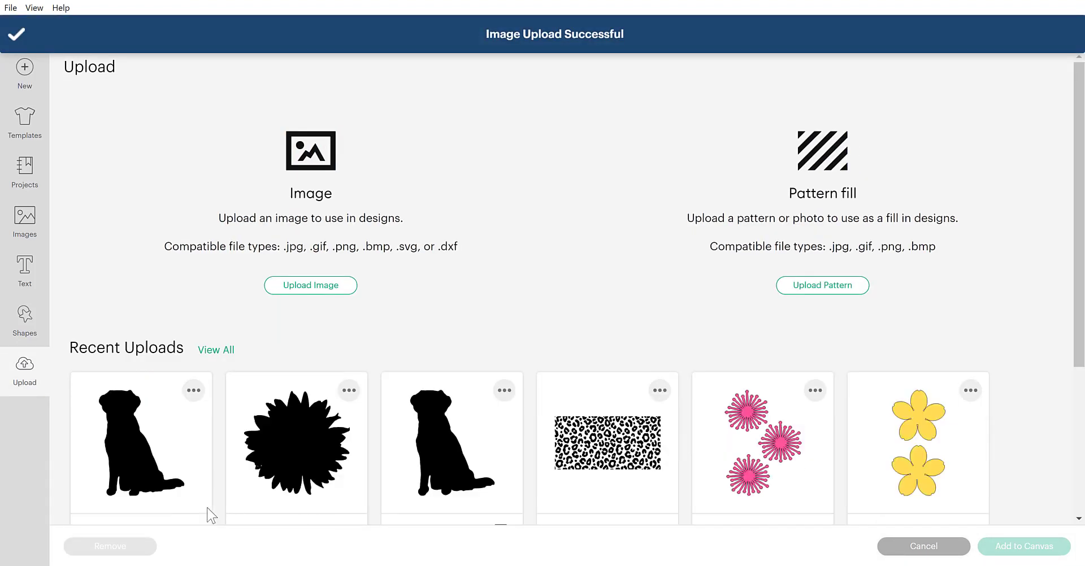
Add the golden 1 dog upload to the canvas and set its width to 5 in.
left_click(130, 428)
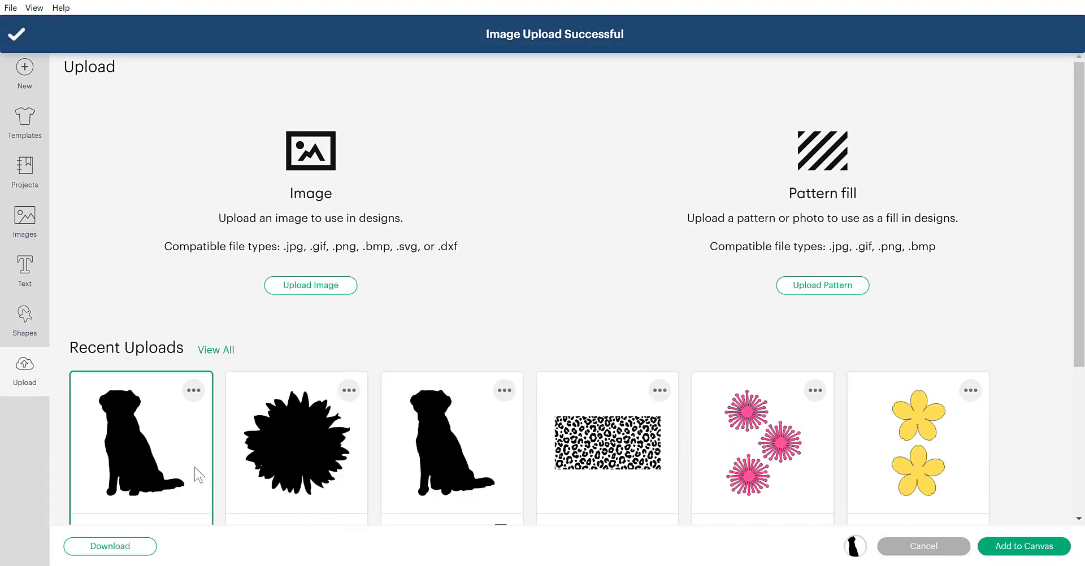
left_click(1023, 547)
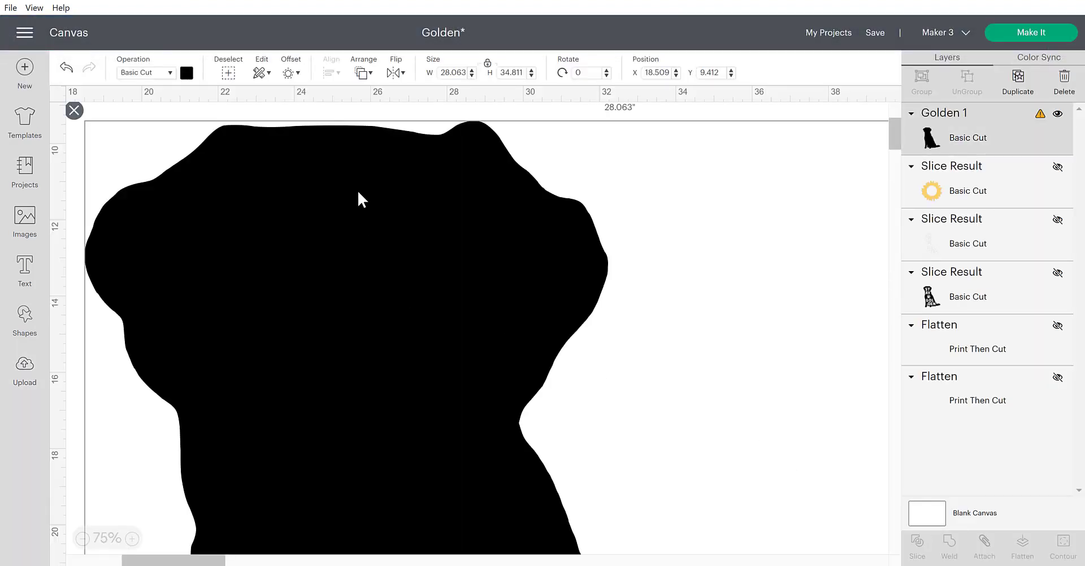
left_click(461, 69)
type("5")
key("Return")
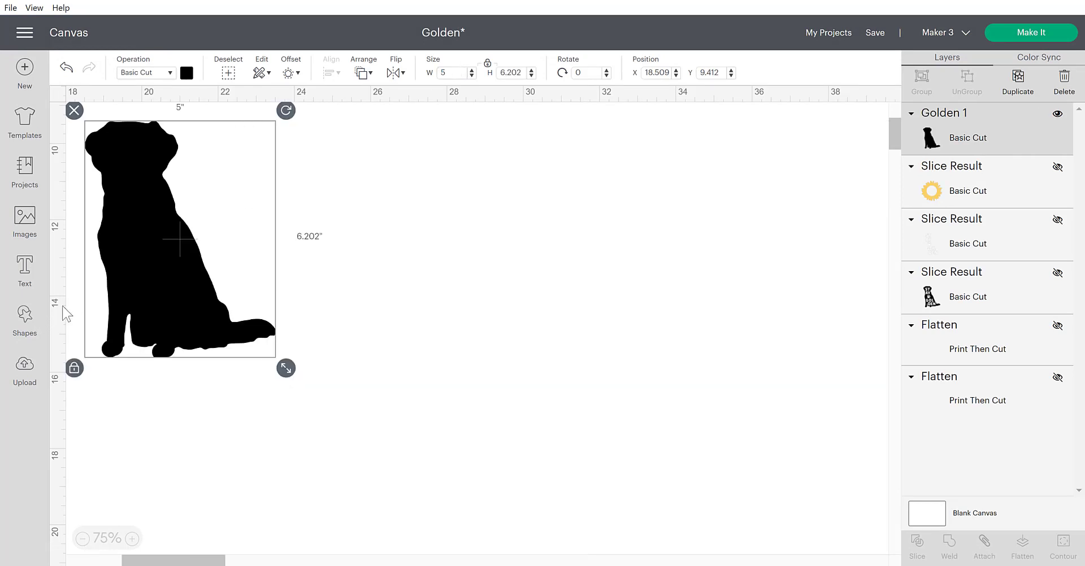
Enlarge the dog to 6.278 by 7.787 in and position it near the canvas centre.
left_click_drag(128, 298, 394, 345)
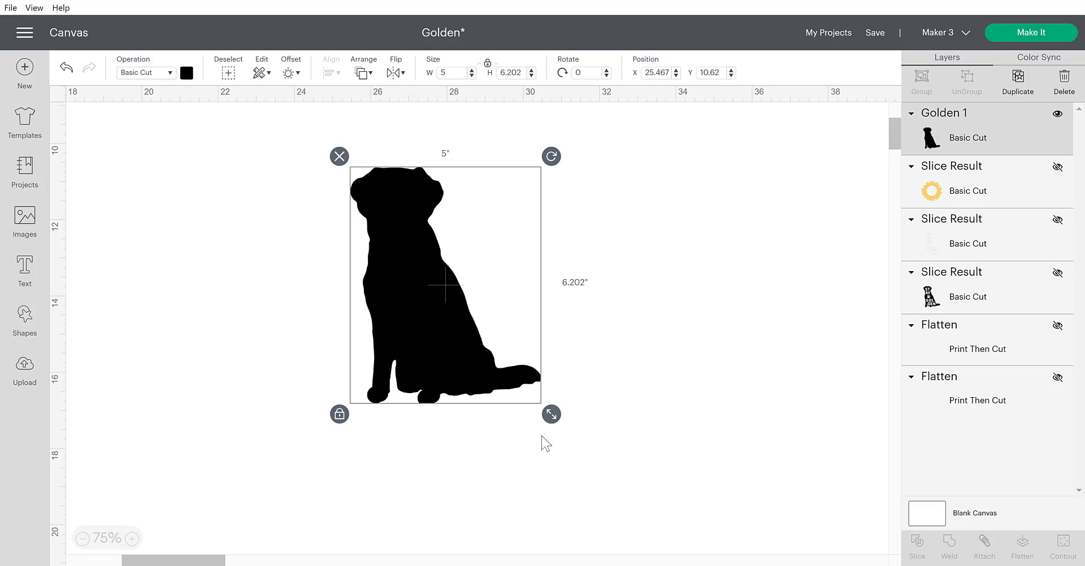
left_click(452, 73)
left_click_drag(477, 359, 512, 342)
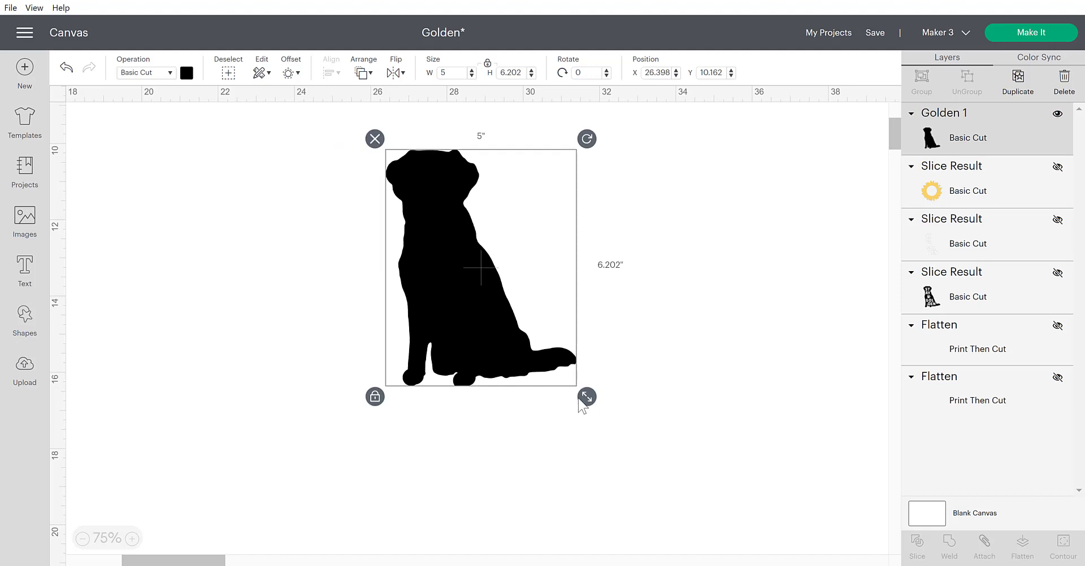
left_click_drag(587, 398, 632, 426)
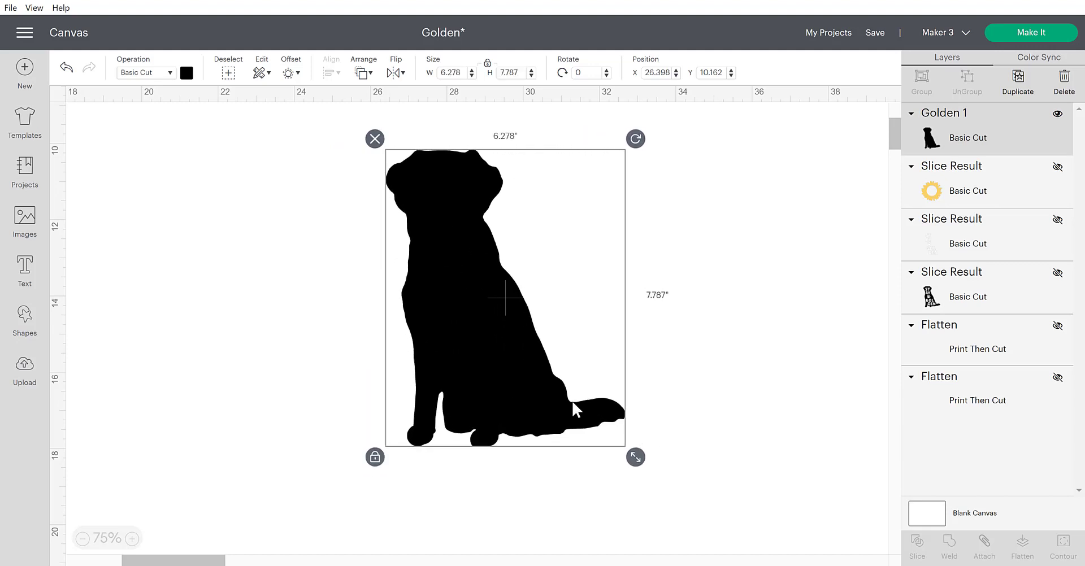
left_click_drag(529, 372, 557, 374)
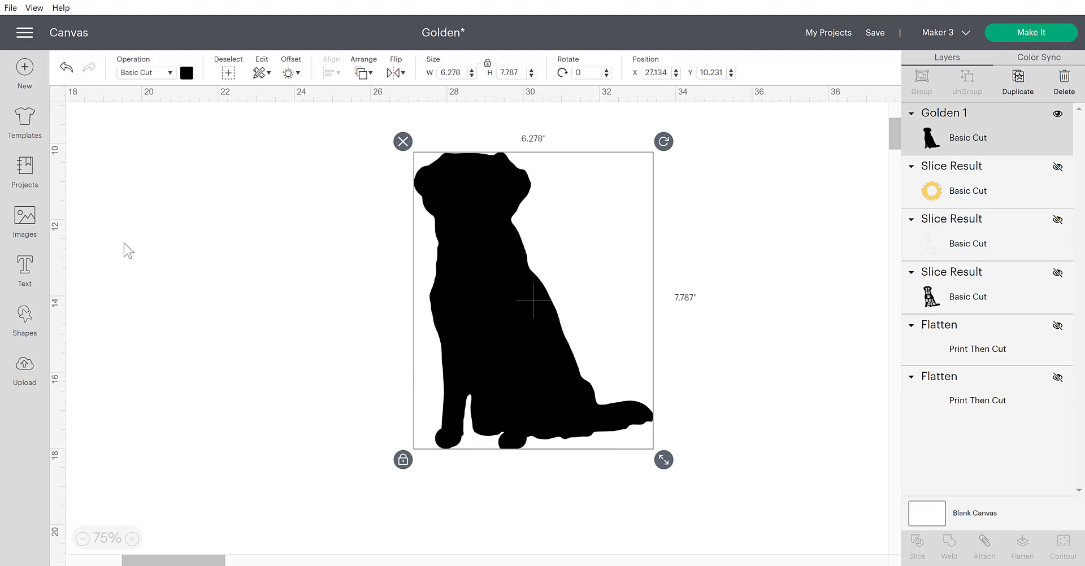
Add 'Stay Golden' text in Brickton, 4.742 by 2.465 in, and move it left of the dog.
left_click(25, 277)
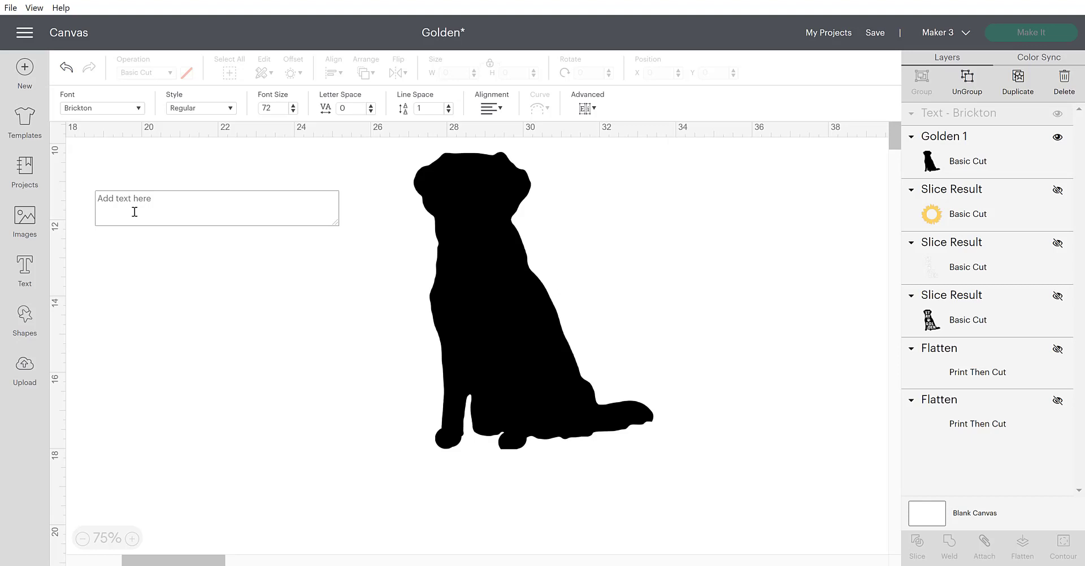
type("Stay ")
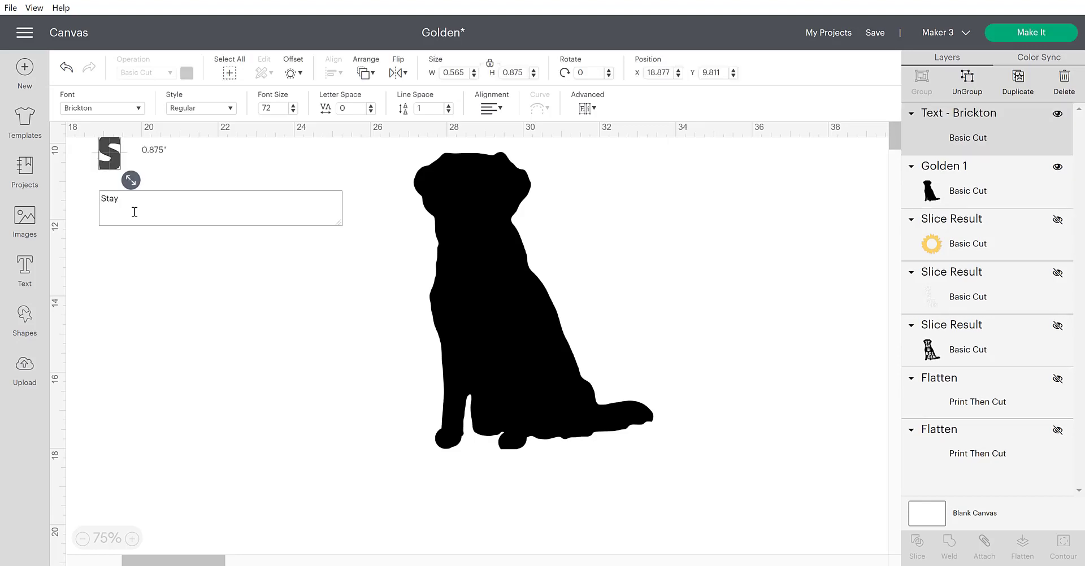
type("Gol")
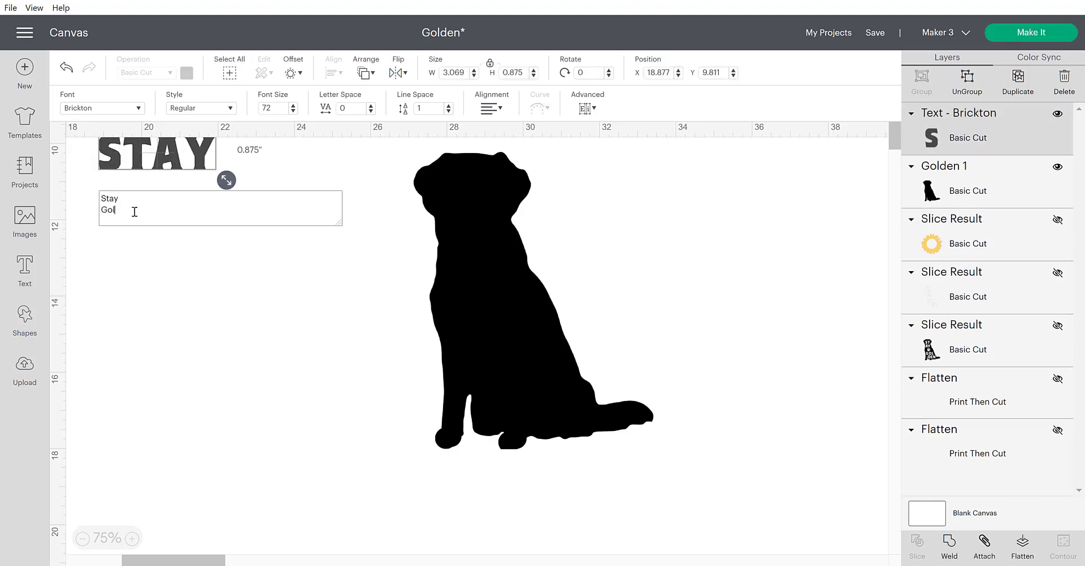
type("den")
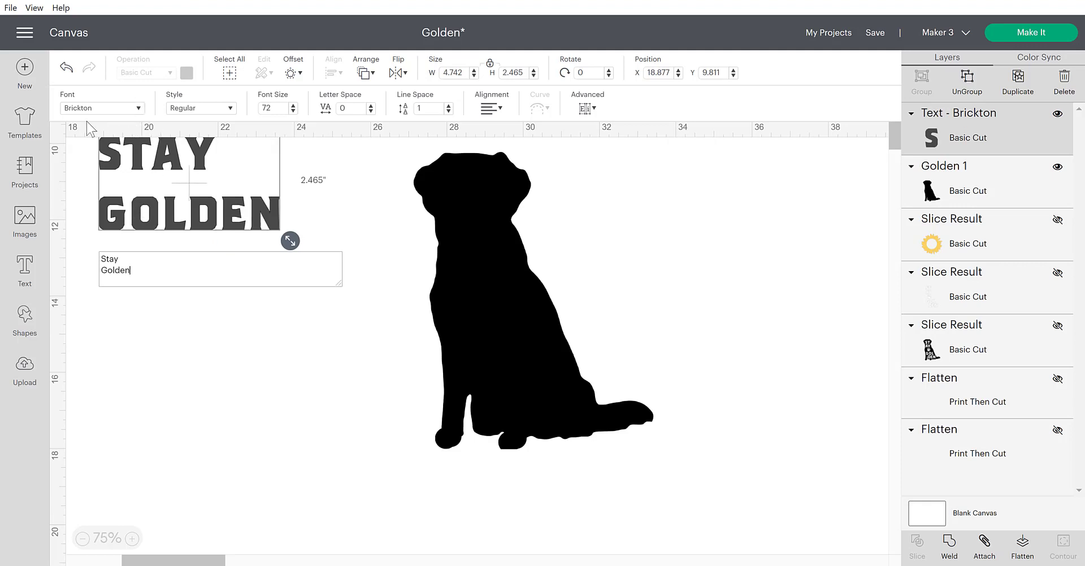
left_click(136, 110)
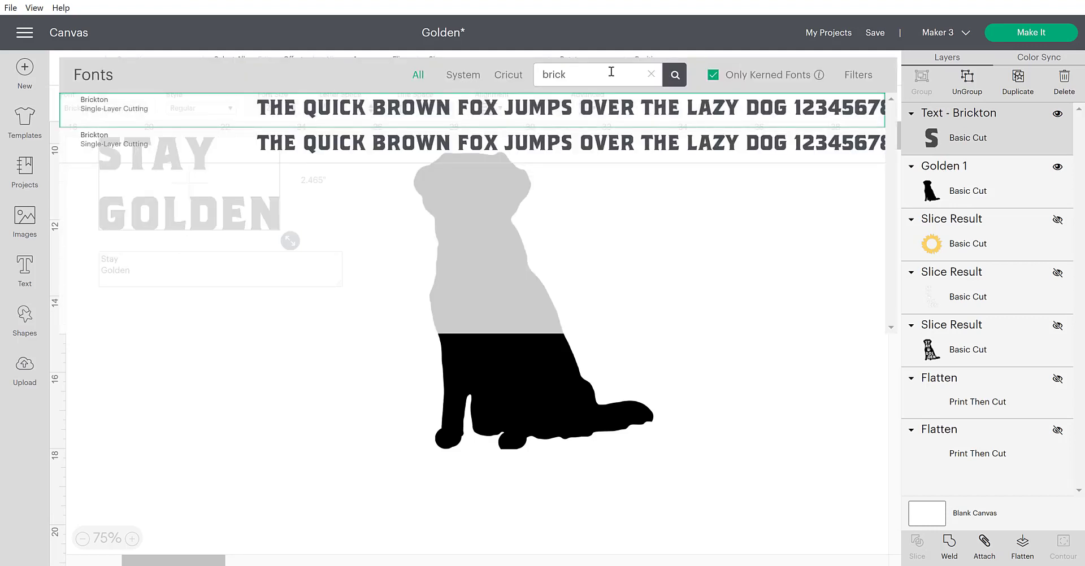
left_click(651, 76)
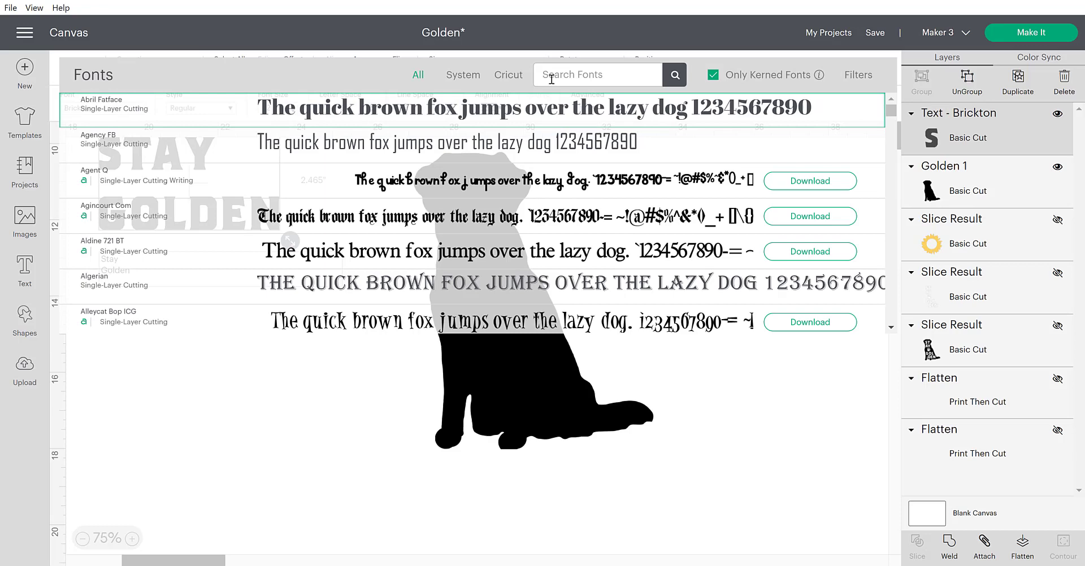
left_click(467, 71)
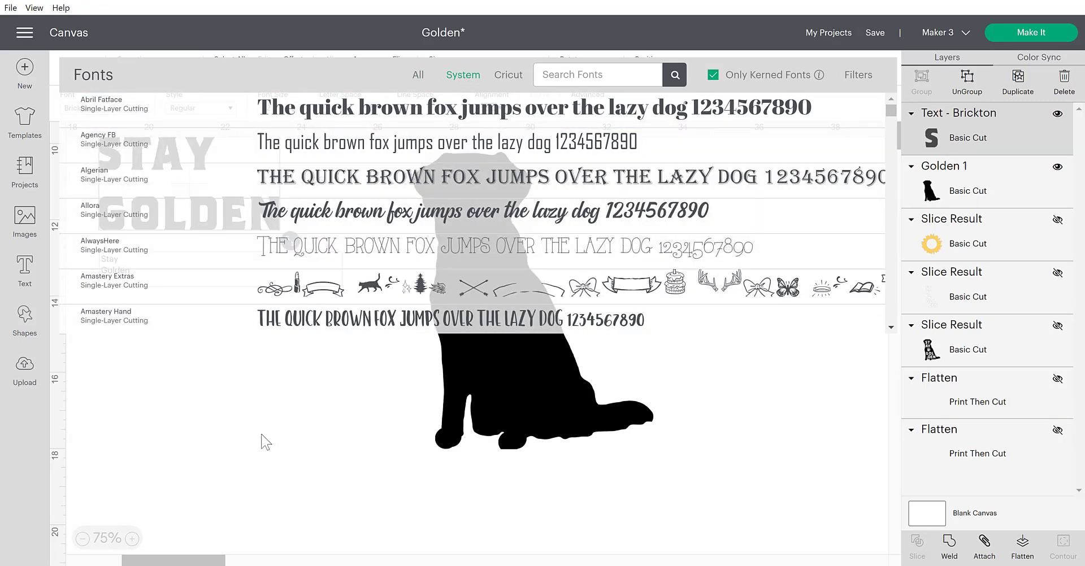
left_click(286, 395)
left_click(164, 221)
left_click_drag(163, 221, 288, 359)
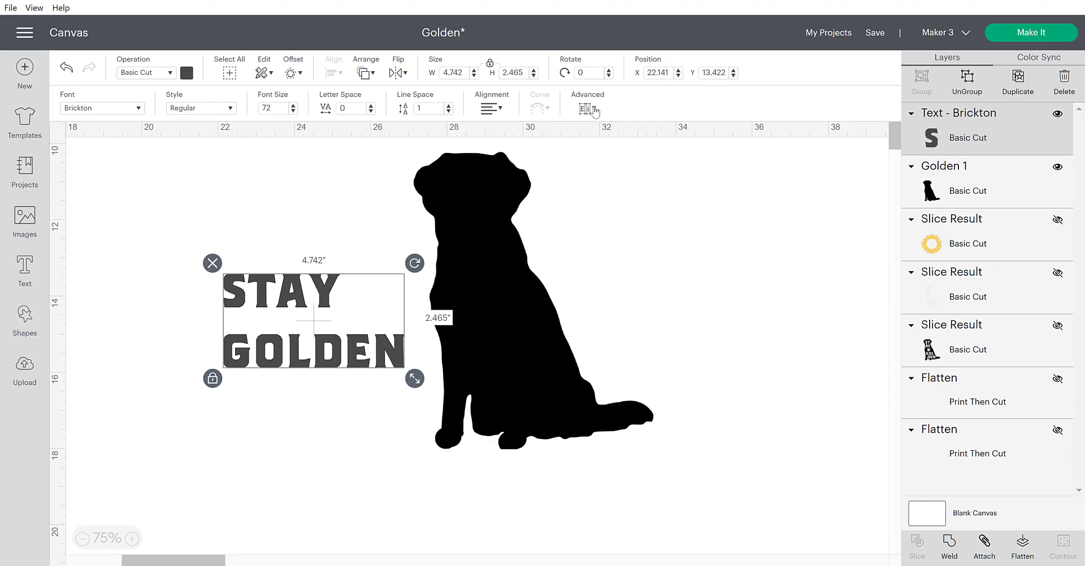
Ungroup STAY GOLDEN into individual letters and colour all the letters white.
left_click(593, 109)
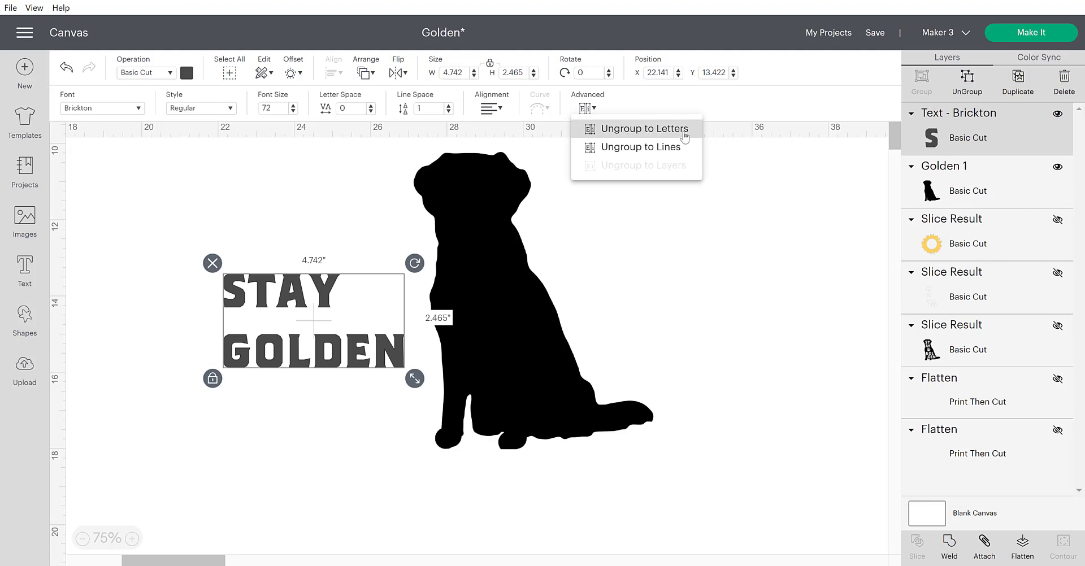
left_click(685, 135)
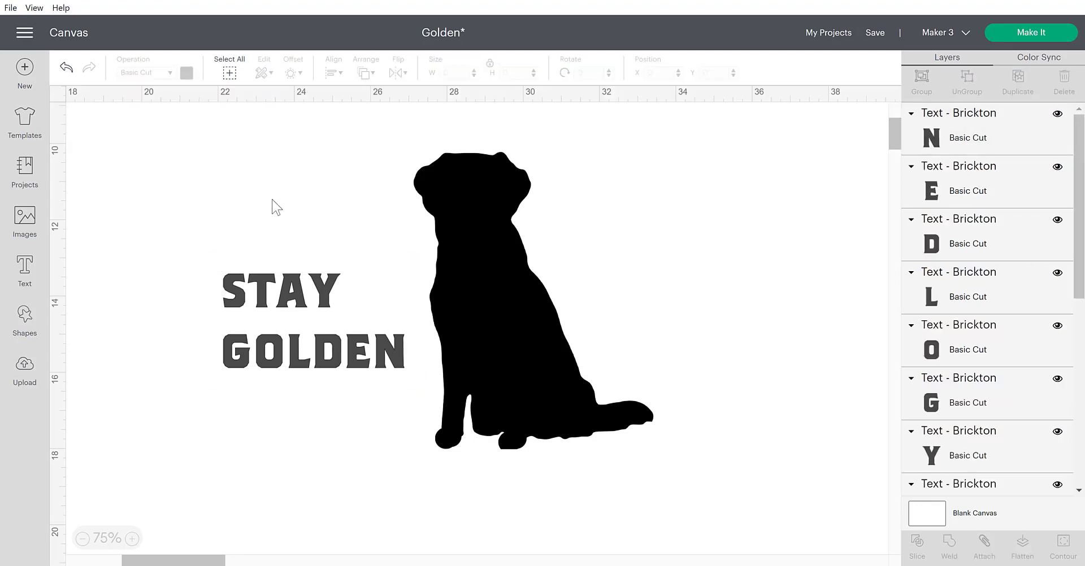
left_click_drag(205, 230, 407, 378)
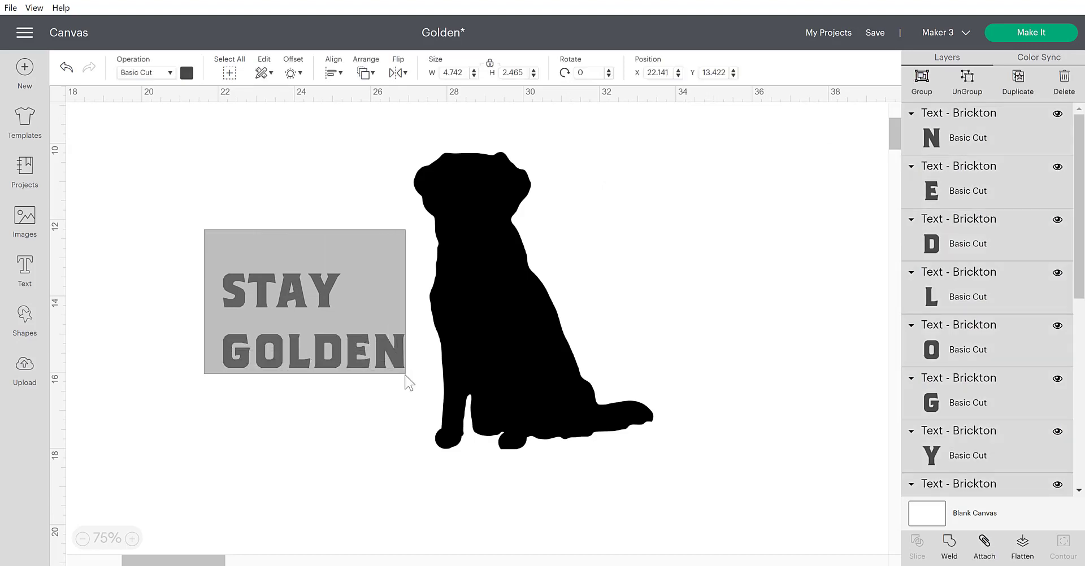
left_click(187, 73)
left_click(202, 205)
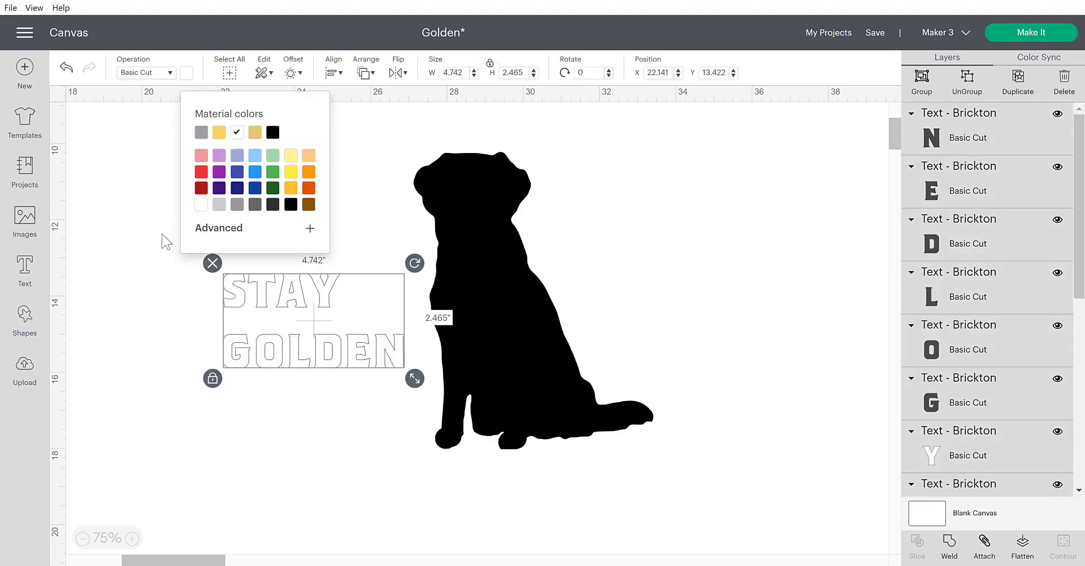
left_click(156, 235)
Move S and T onto the dog's head, briefly showing the old Slice Result for reference.
left_click_drag(193, 258, 492, 203)
scroll(989, 311, "down", 5)
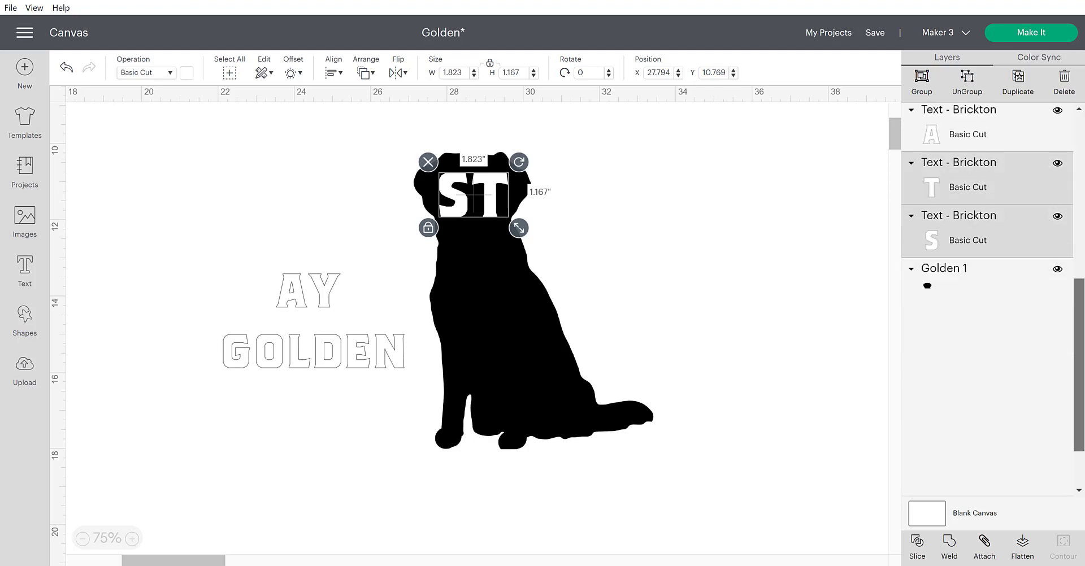
scroll(1058, 342, "down", 2)
left_click(1058, 353)
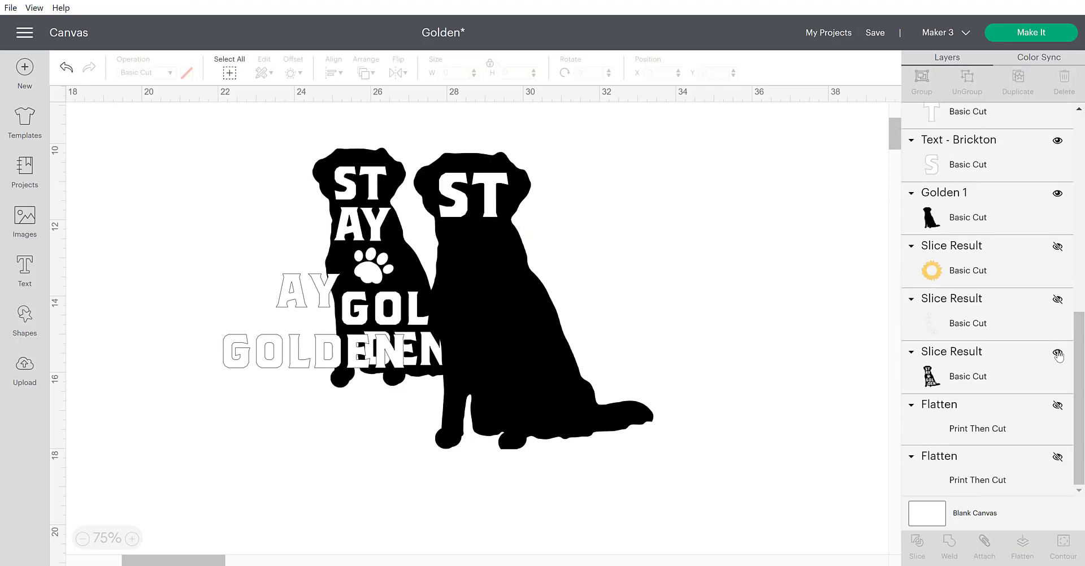
left_click_drag(433, 376, 802, 392)
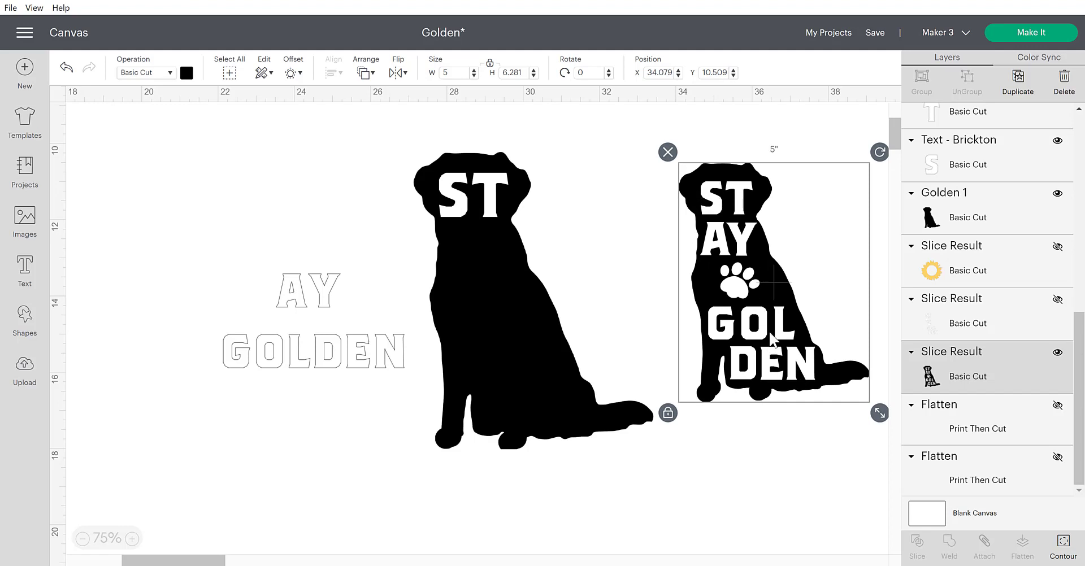
left_click(1058, 355)
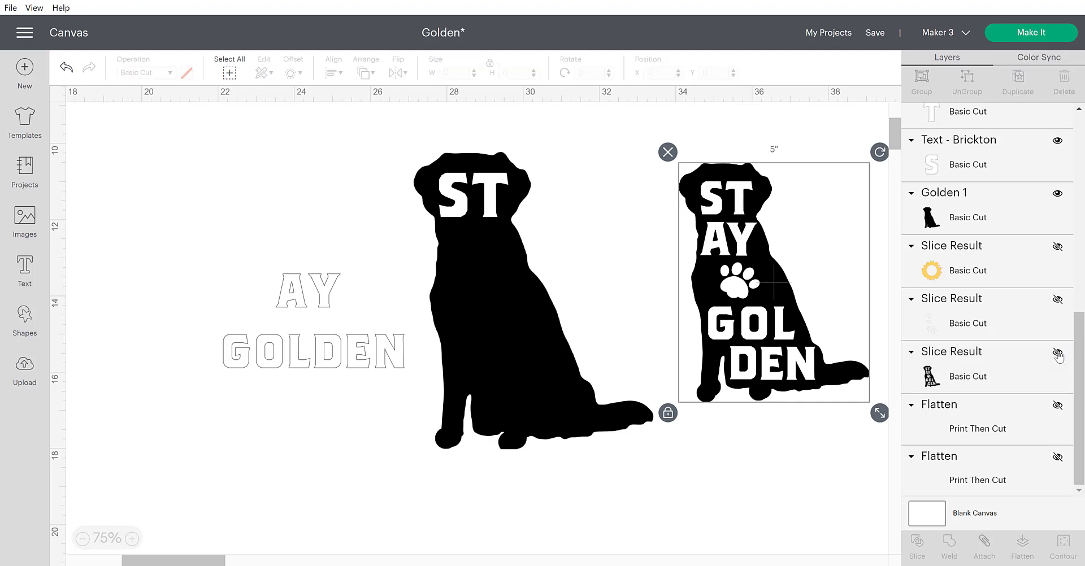
Group A and Y and place them on the dog's chest below ST.
left_click(463, 201)
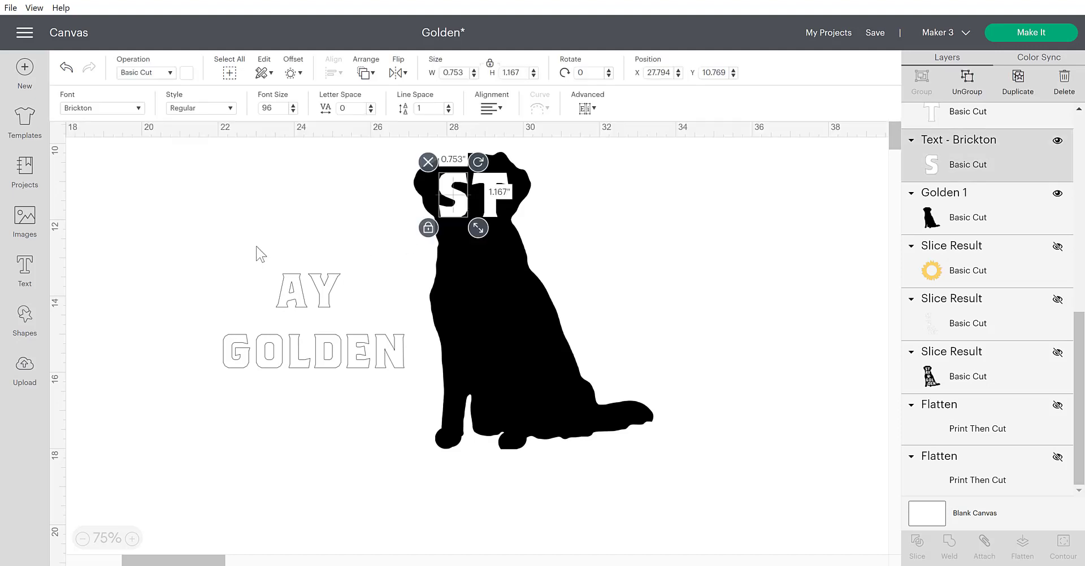
left_click_drag(257, 246, 355, 303)
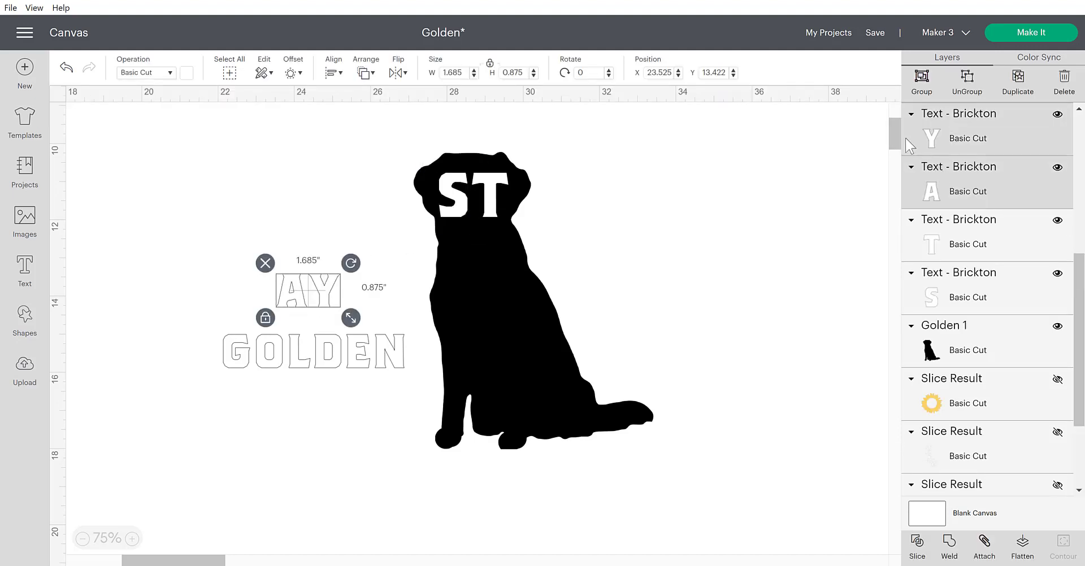
left_click(921, 89)
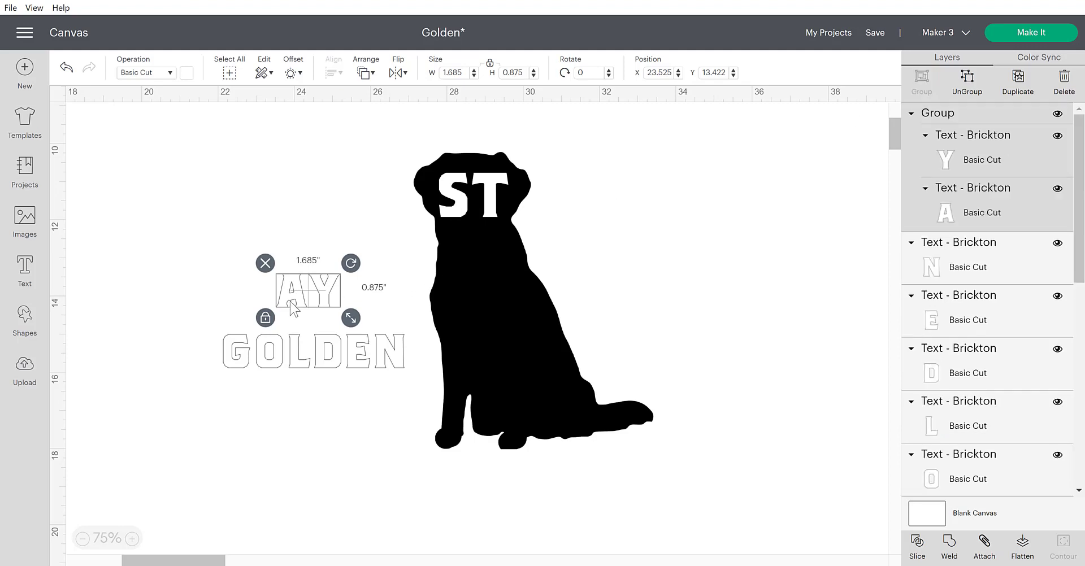
left_click_drag(307, 297, 507, 252)
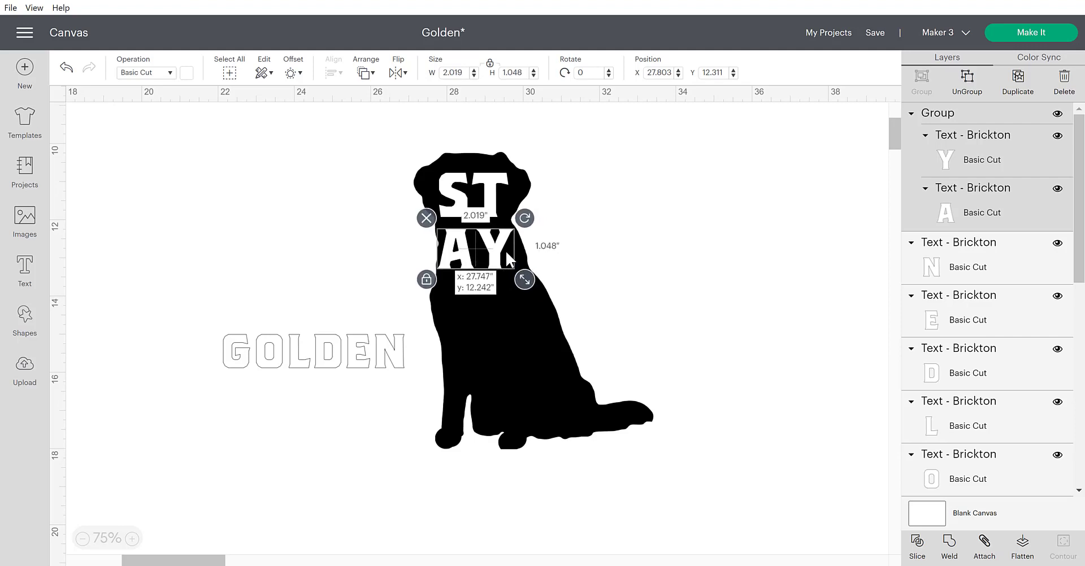
Group the G, O and L letters of GOLDEN together.
left_click(589, 251)
left_click(251, 342)
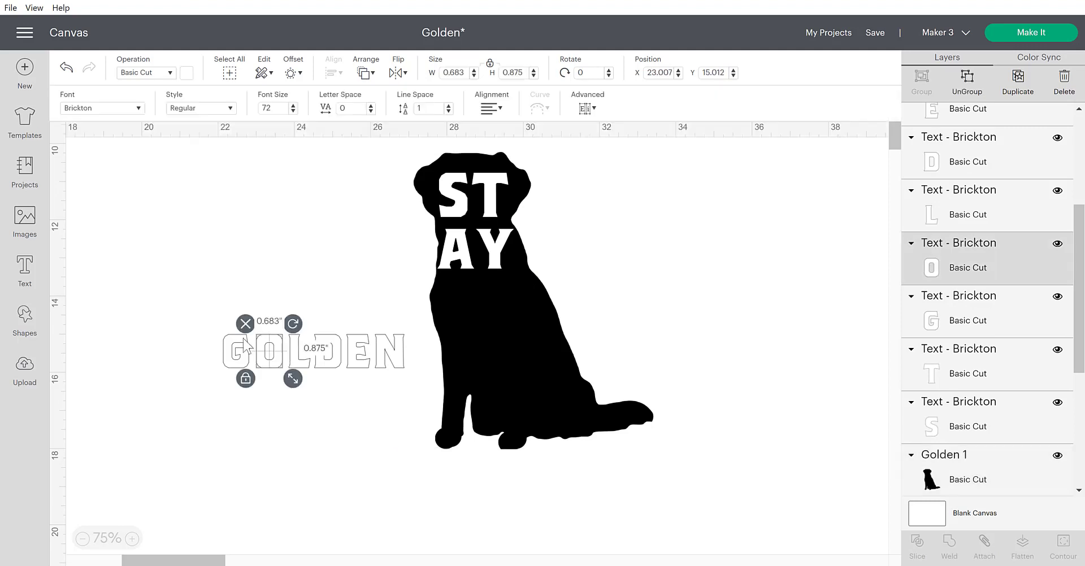
left_click_drag(206, 318, 566, 364)
left_click(922, 79)
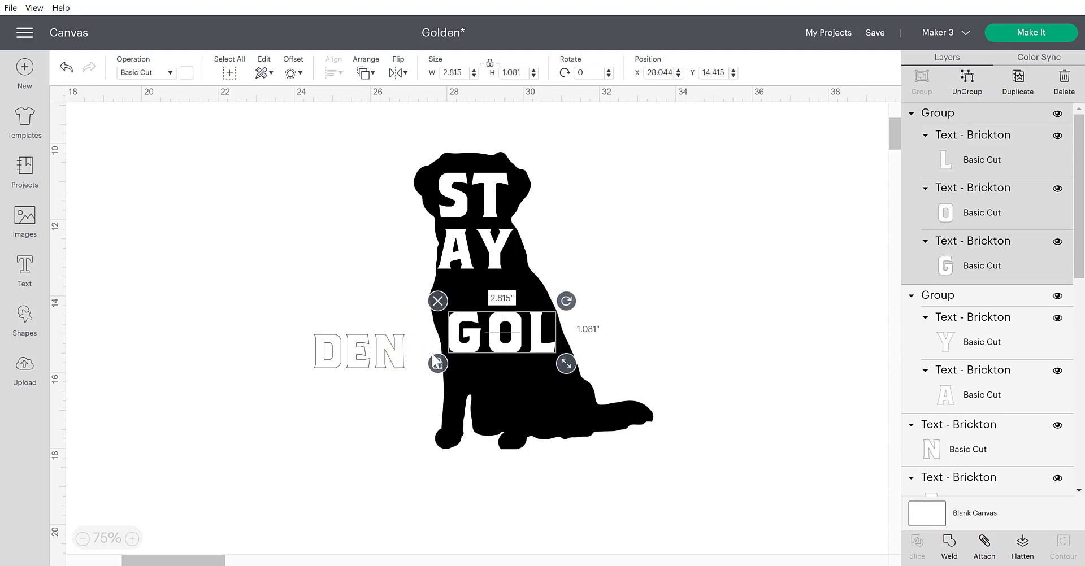
Group D, E and N, enlarge them and set them beneath GOL.
left_click_drag(269, 321, 411, 385)
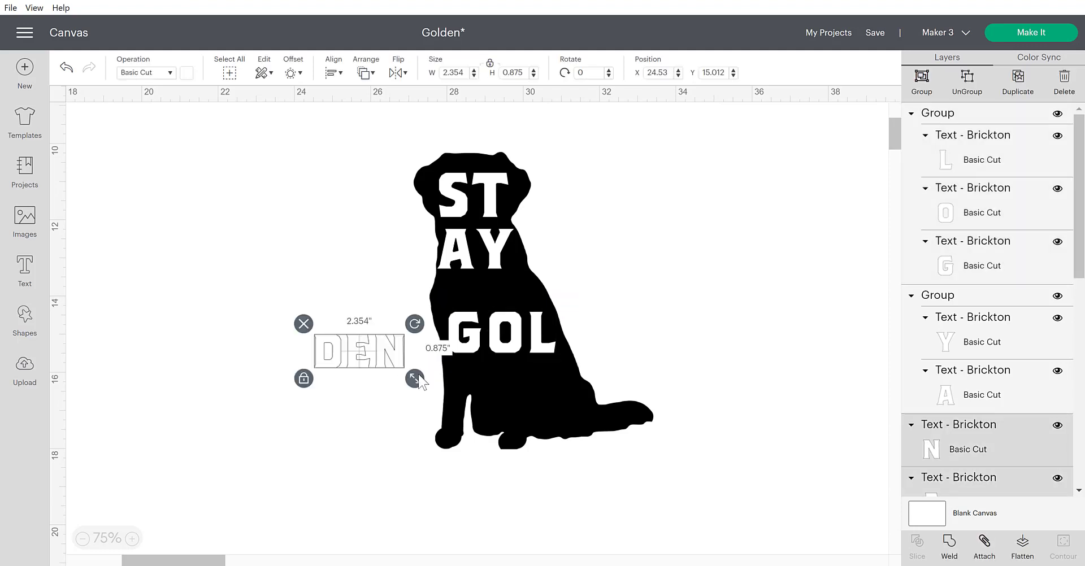
left_click(927, 85)
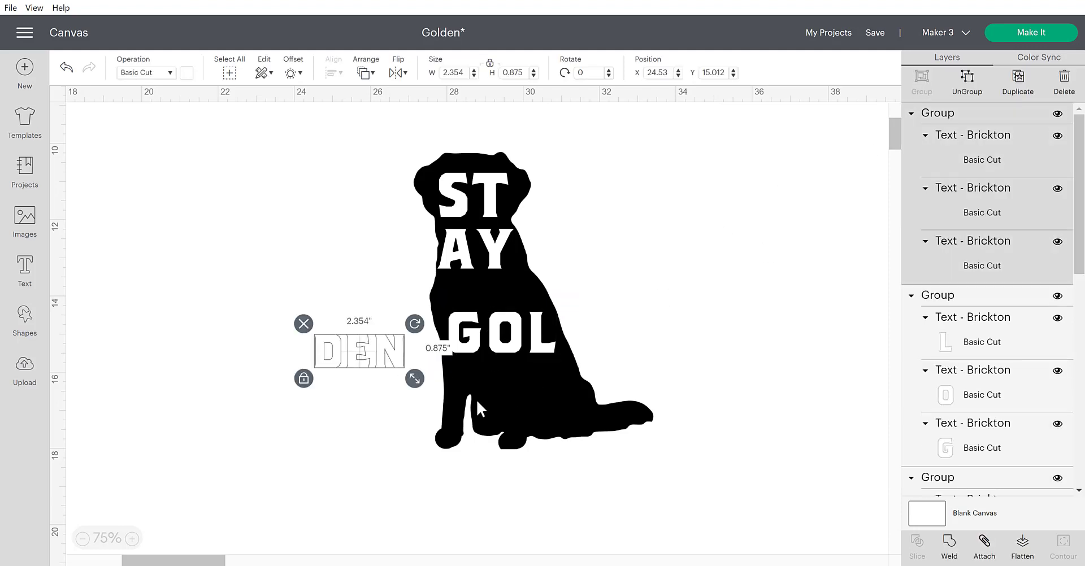
left_click_drag(414, 386, 576, 407)
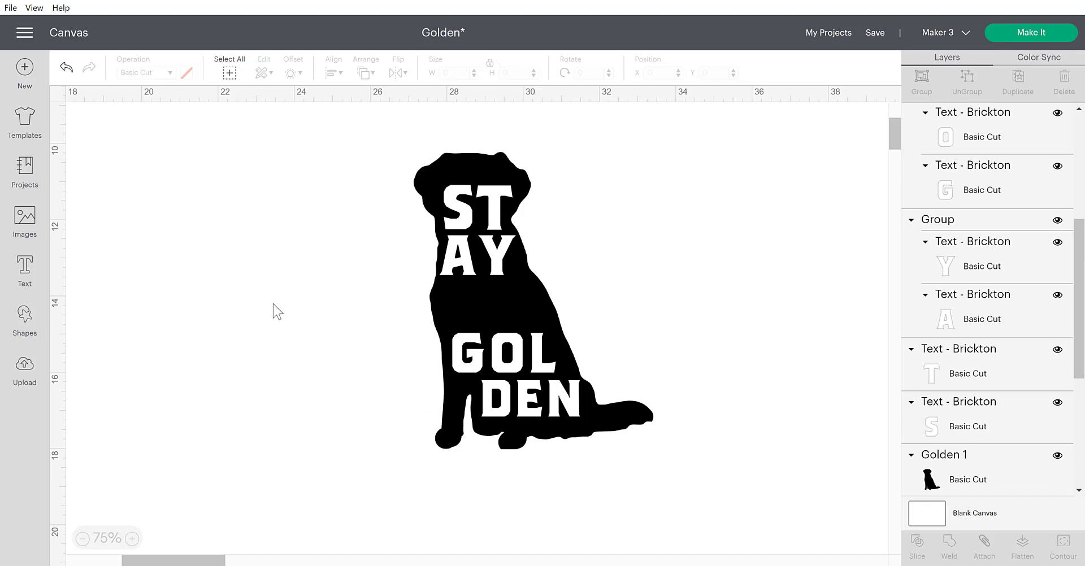
Add a circle, stretch it into a 1.88 by 1.653 in oval rotated 322.74° left of the dog.
left_click(31, 323)
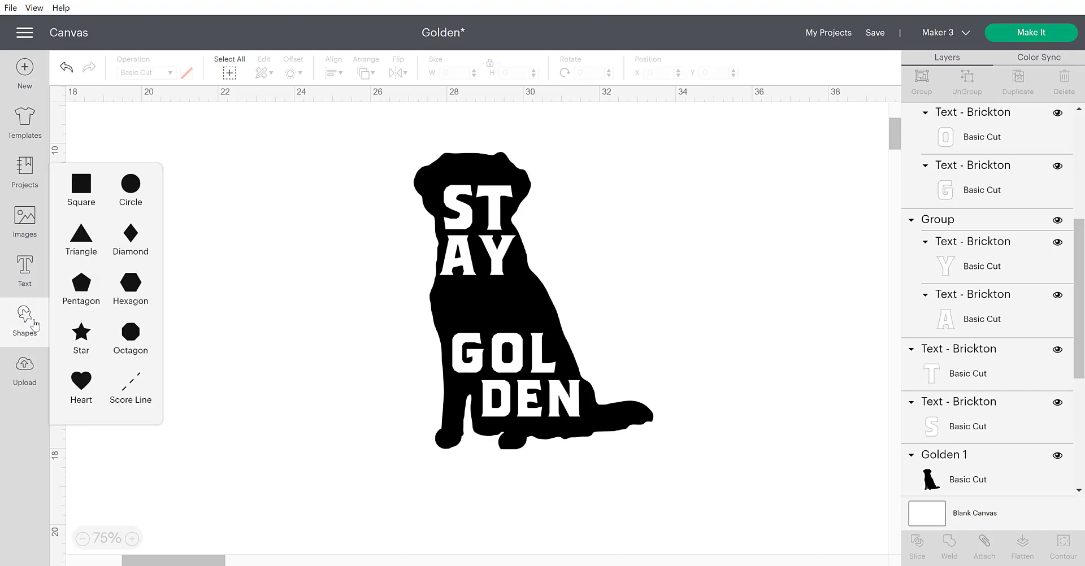
left_click(135, 189)
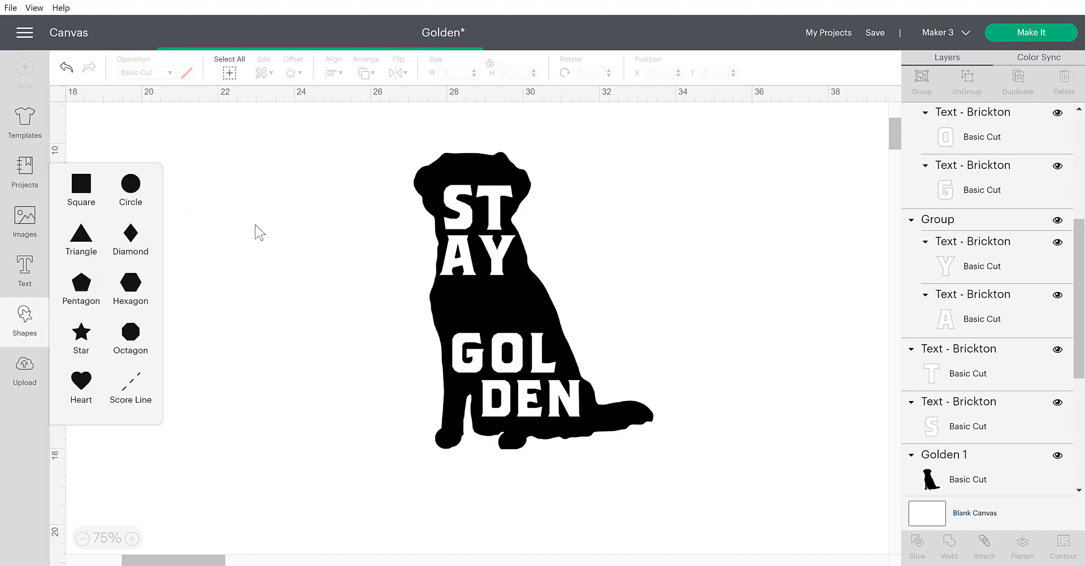
left_click_drag(200, 203, 339, 315)
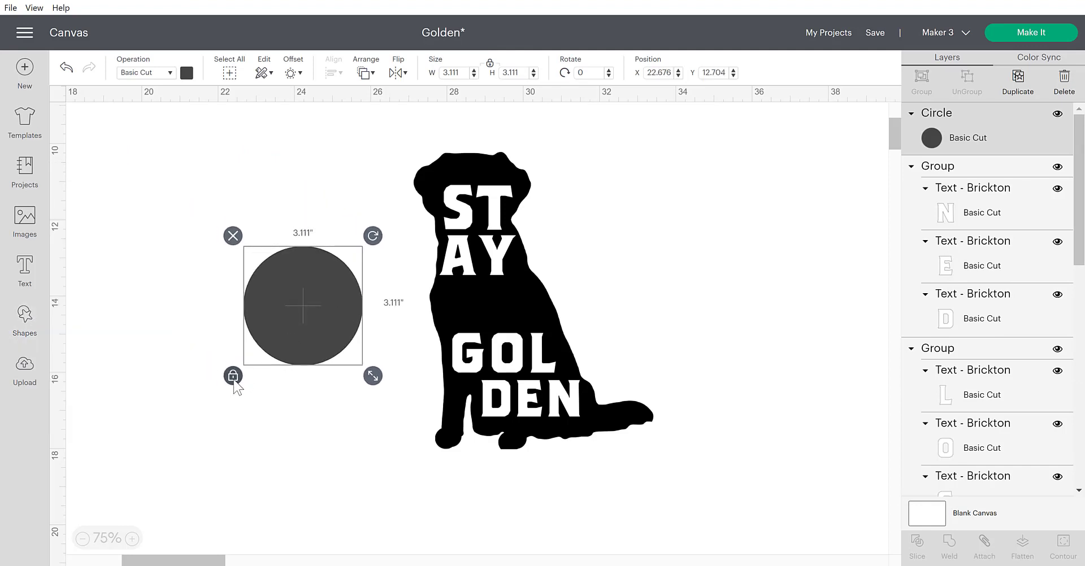
left_click(232, 377)
left_click_drag(373, 379, 337, 312)
left_click_drag(286, 280, 275, 341)
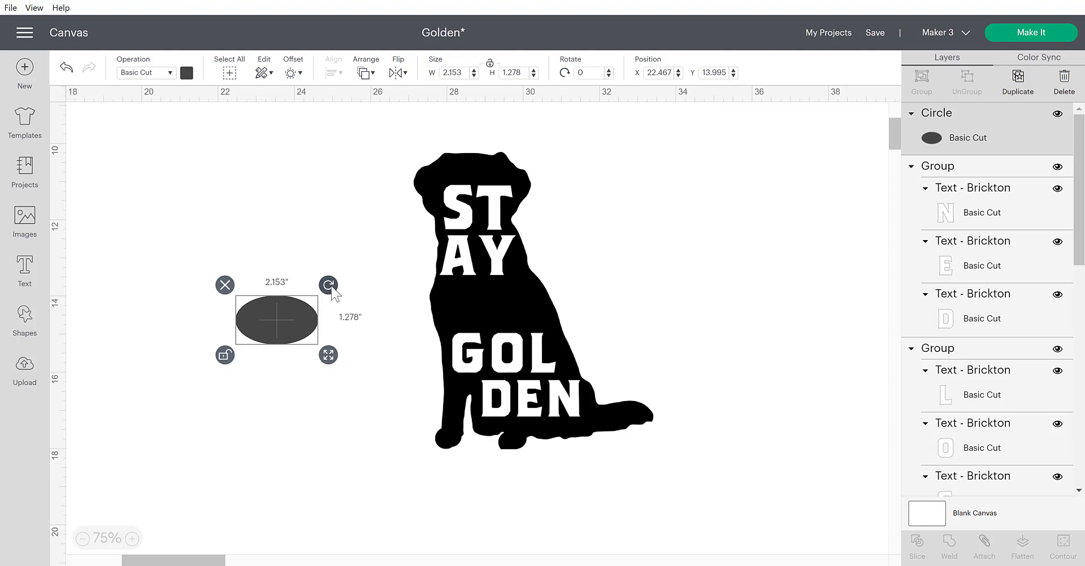
left_click_drag(329, 286, 296, 260)
left_click_drag(282, 320, 243, 310)
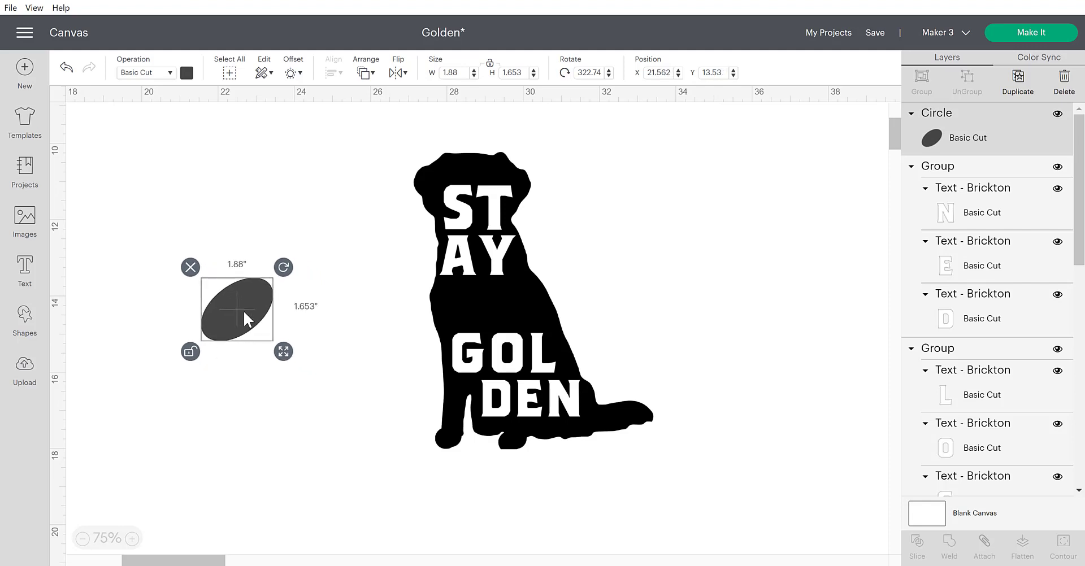
Duplicate the tilted oval, flip the copy horizontally and move it right of the original.
left_click(1019, 92)
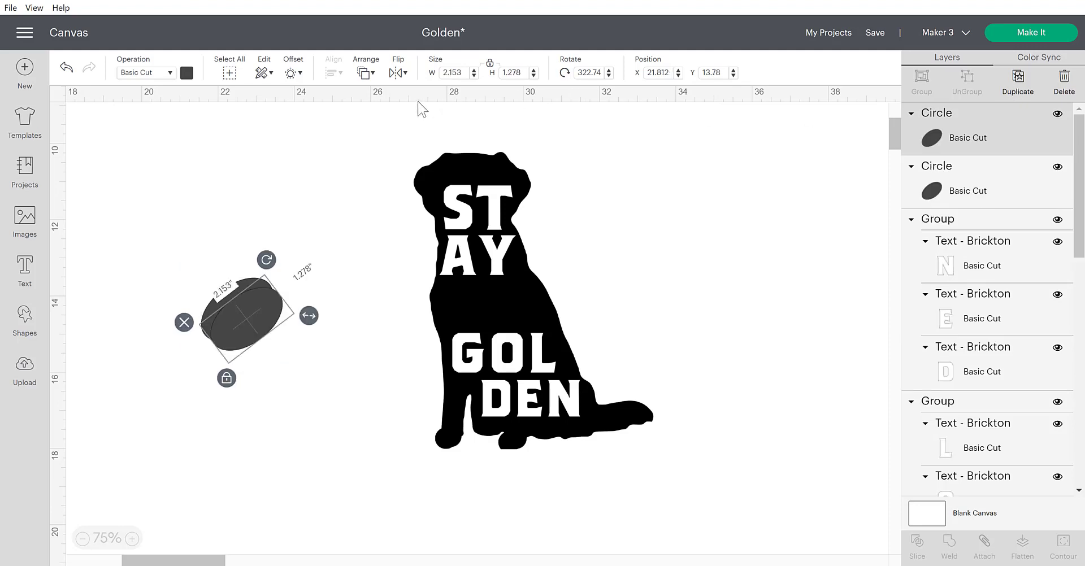
left_click(397, 73)
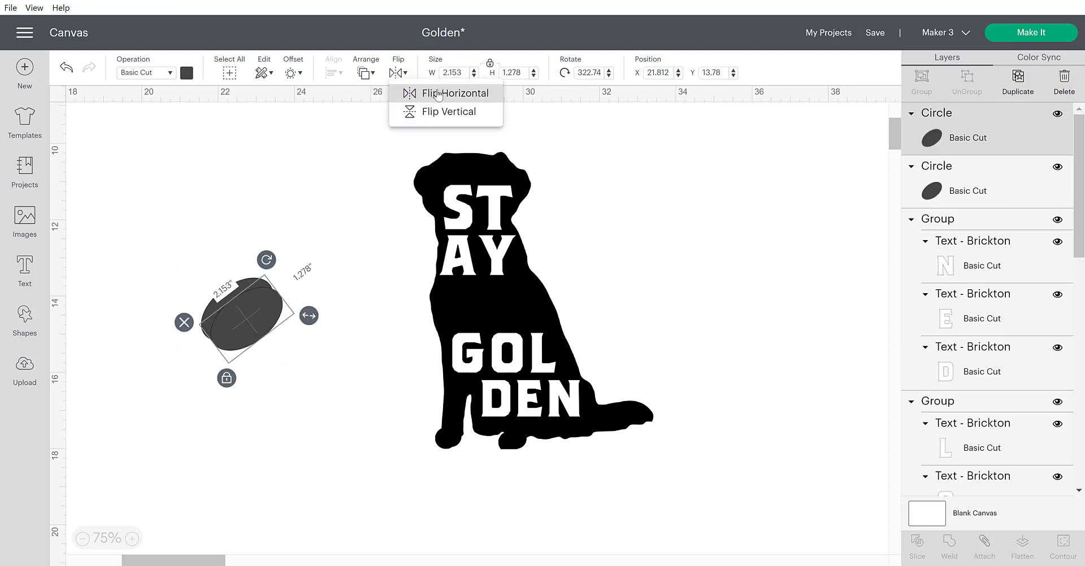
left_click(438, 94)
left_click_drag(253, 326, 290, 311)
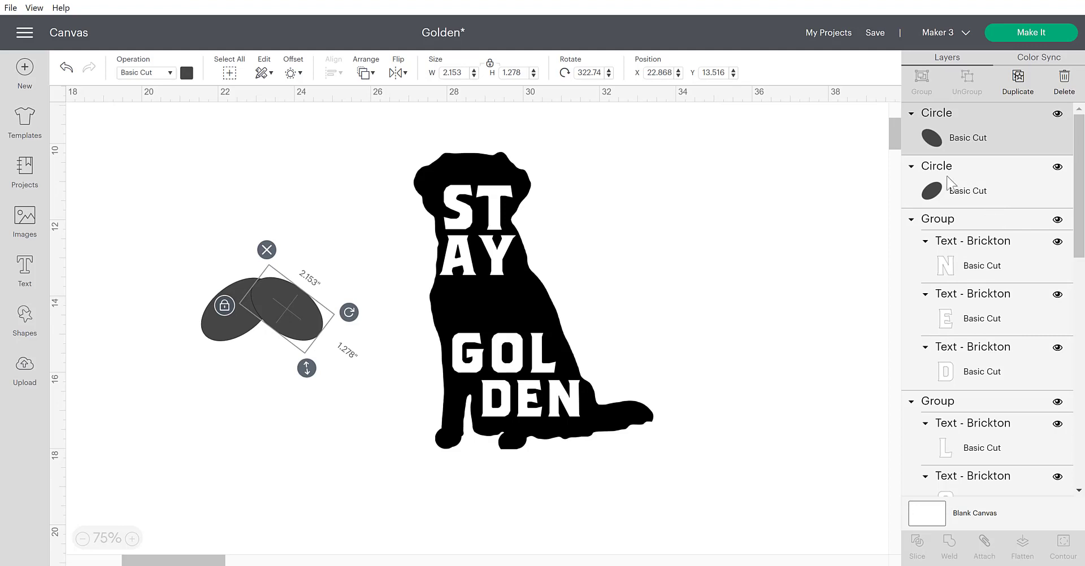
Add a third, level oval over the other two and select all three ovals.
left_click(1016, 90)
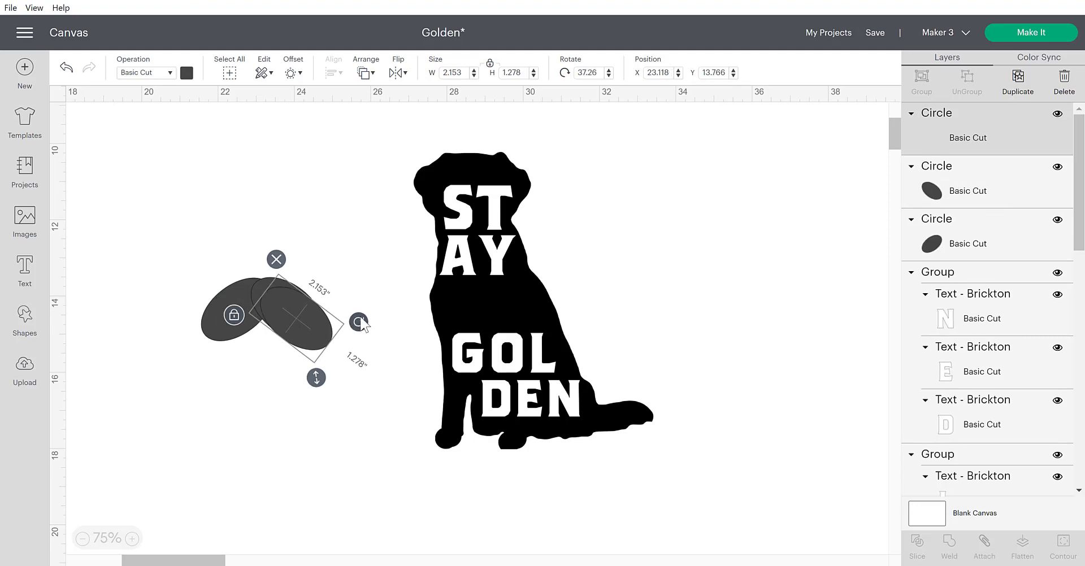
left_click_drag(363, 326, 347, 281)
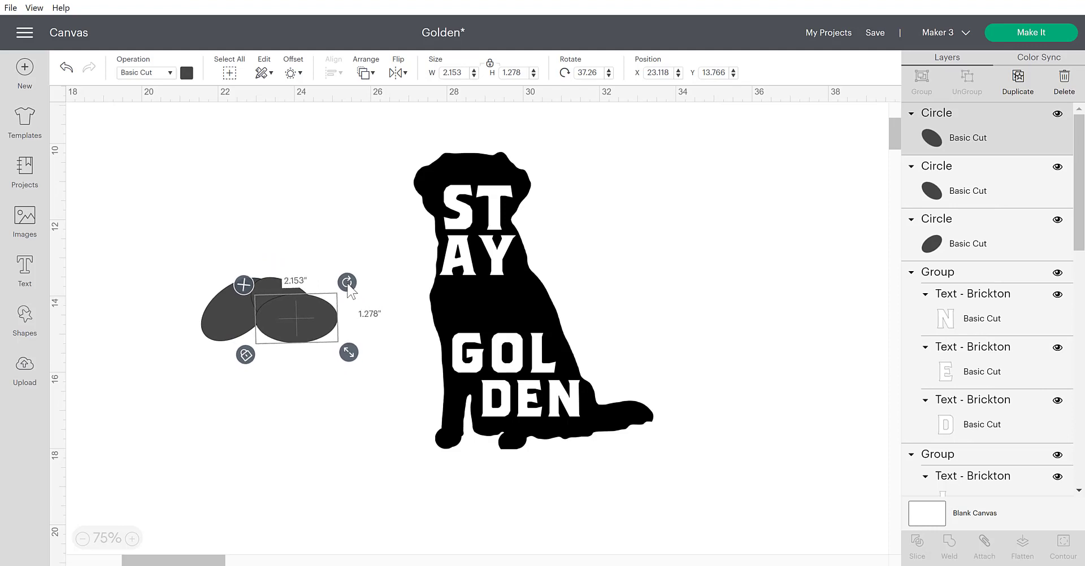
left_click_drag(277, 343, 242, 343)
left_click(349, 250)
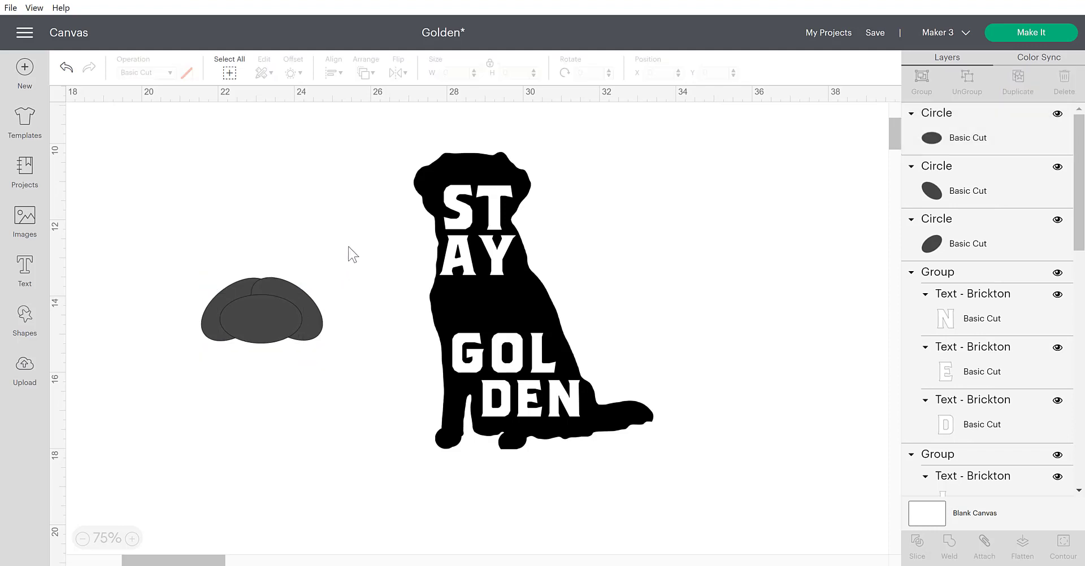
left_click_drag(348, 248, 167, 376)
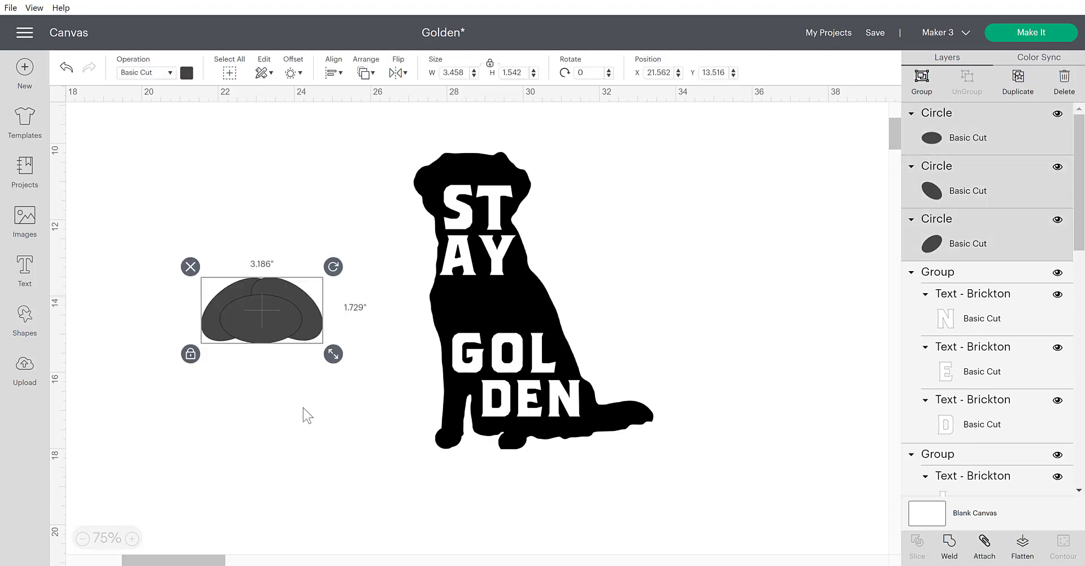
Weld the three ovals into one pad, then make it narrower and slightly taller.
left_click(954, 552)
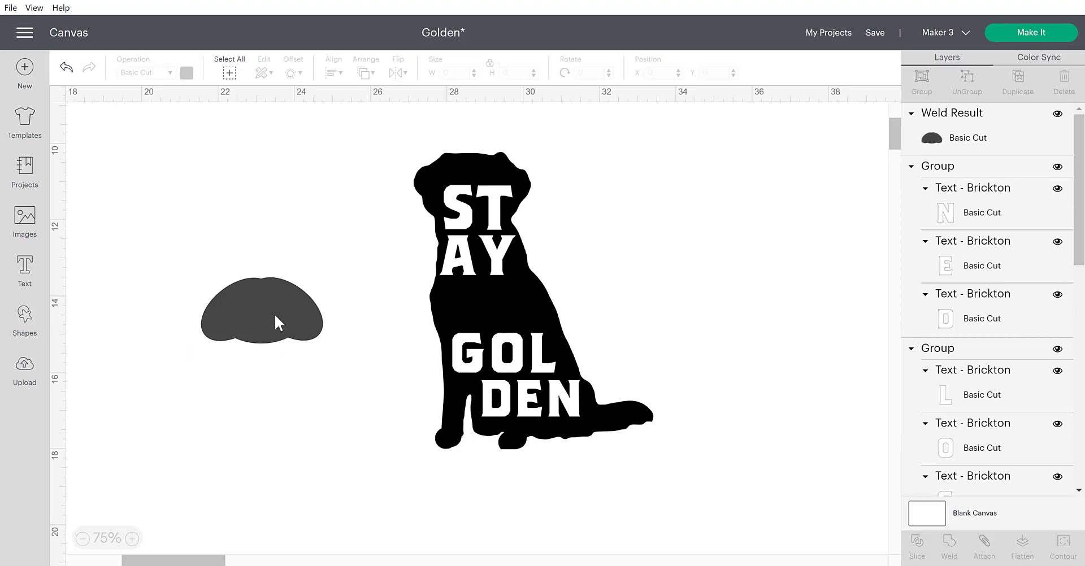
left_click(277, 316)
left_click(191, 354)
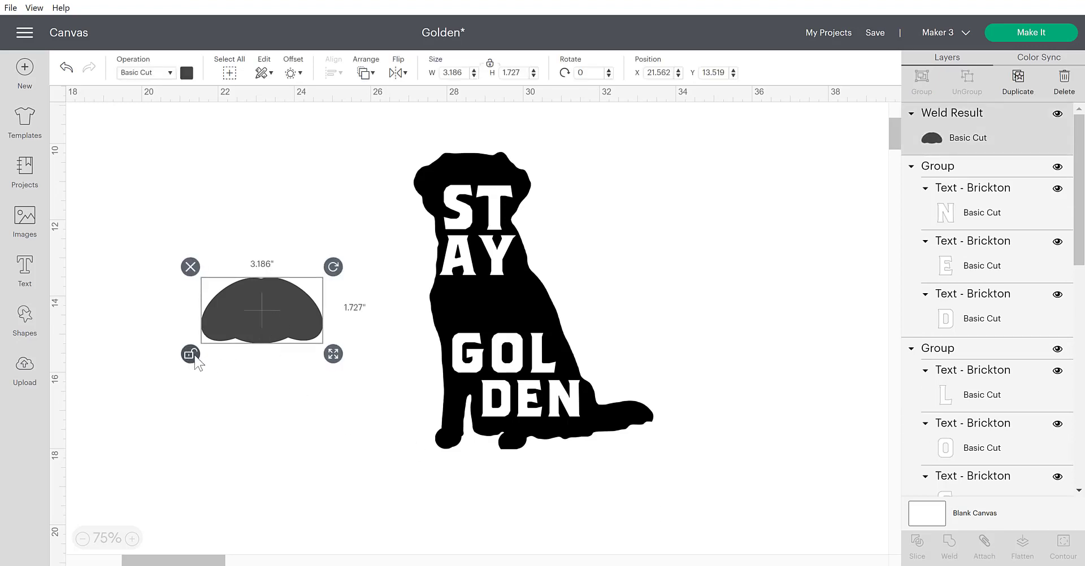
left_click_drag(337, 355, 359, 379)
left_click(192, 357)
Add a circle above the pad and shrink it into a small toe oval.
left_click(29, 323)
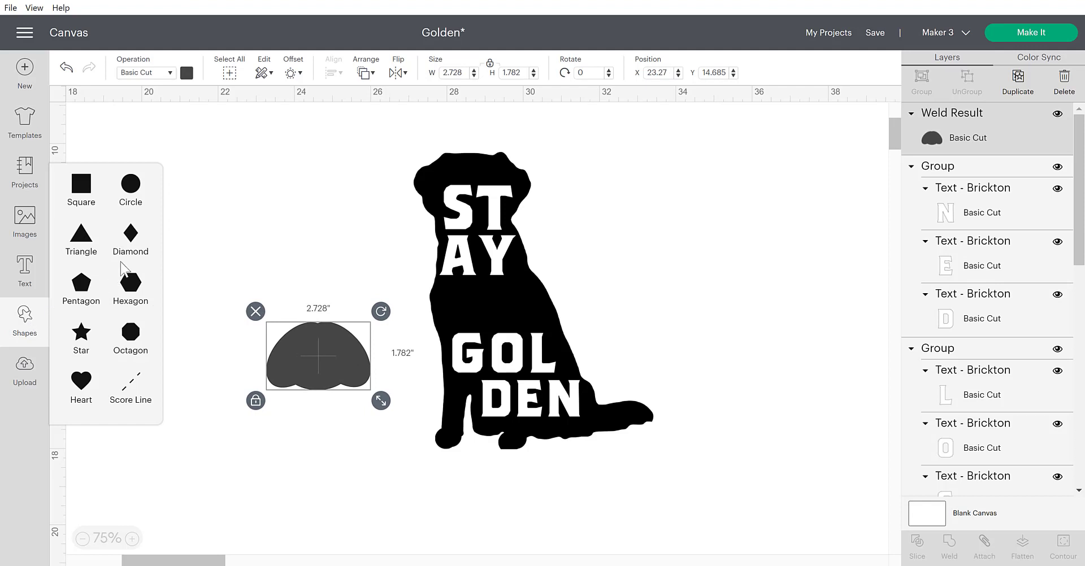
left_click(136, 193)
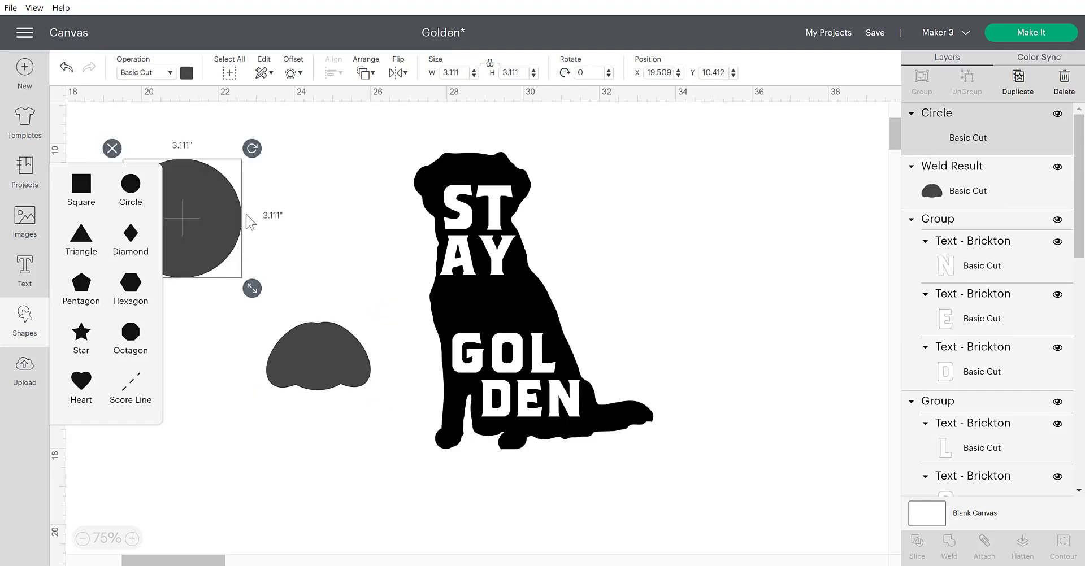
left_click_drag(238, 220, 339, 245)
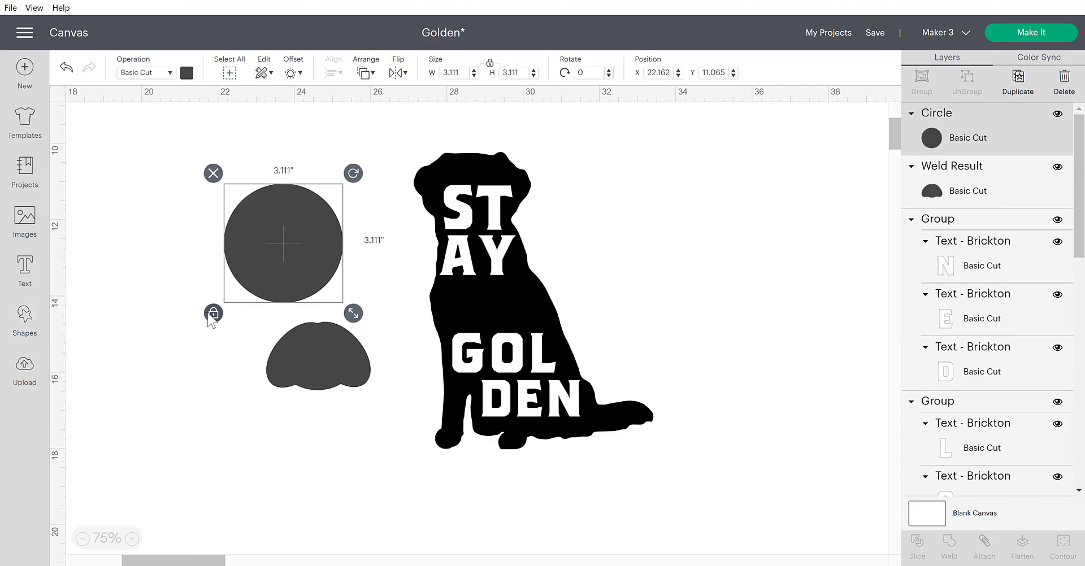
left_click_drag(353, 313, 272, 323)
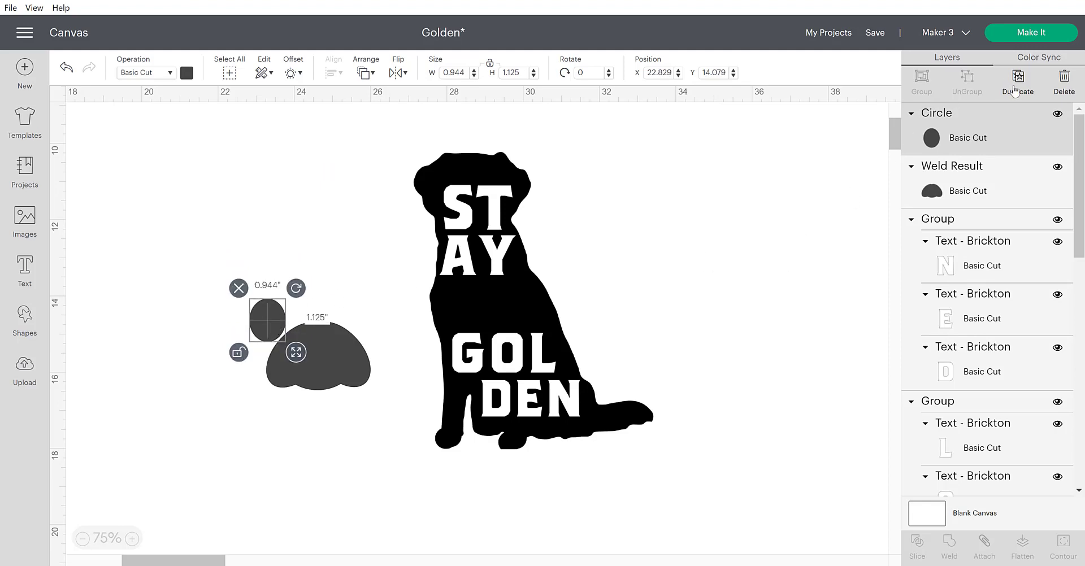
Duplicate and tilt the toe ovals, then select the whole 3.708 by 3.264 in paw print.
key("ctrl+d")
left_click_drag(277, 322, 309, 287)
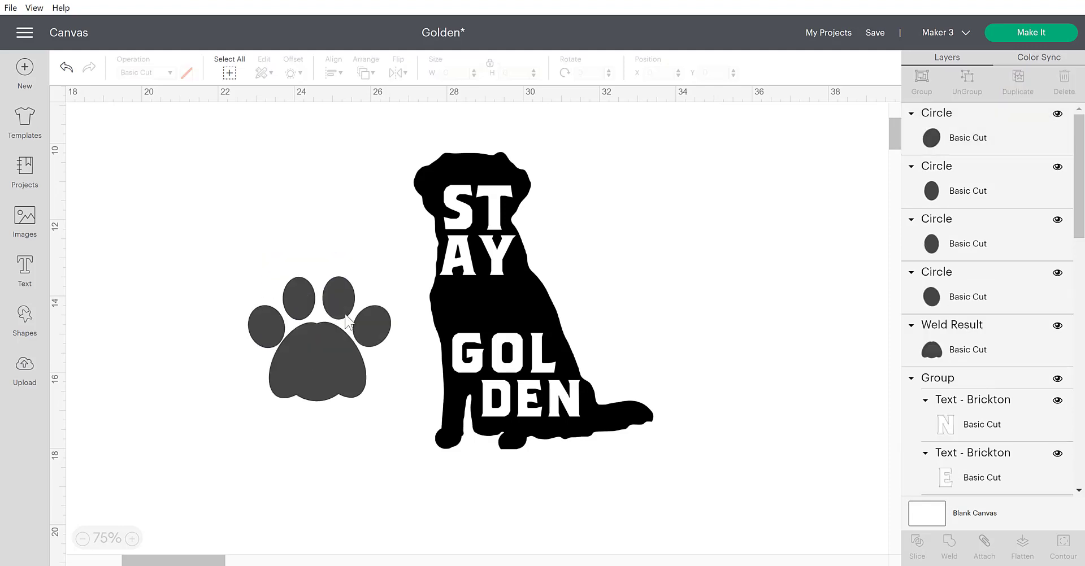
left_click(345, 310)
mouse_move(365, 267)
left_mouse_down()
mouse_move(366, 294)
mouse_move(361, 280)
left_mouse_up()
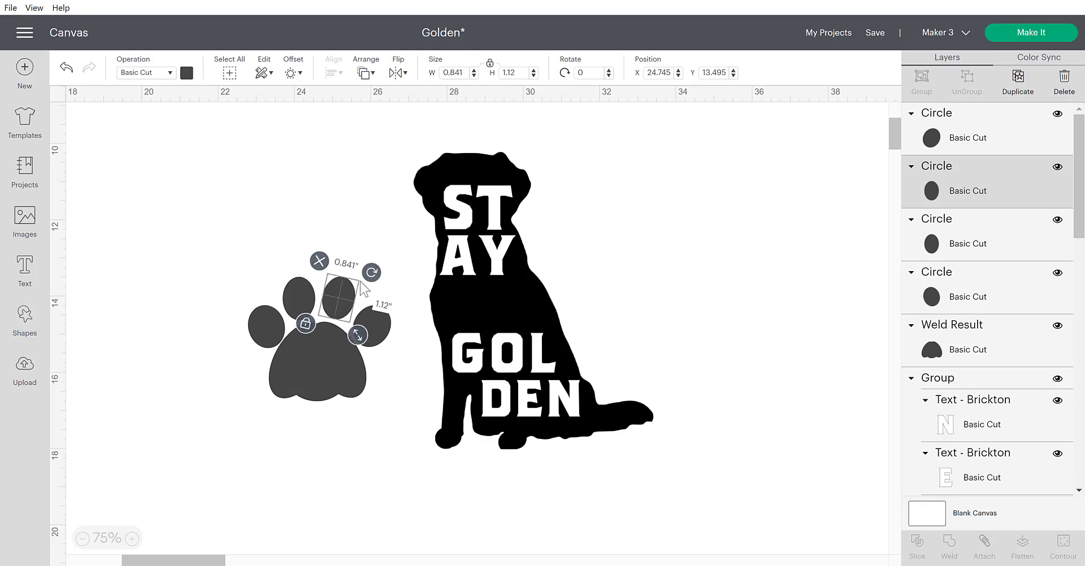
left_click(340, 233)
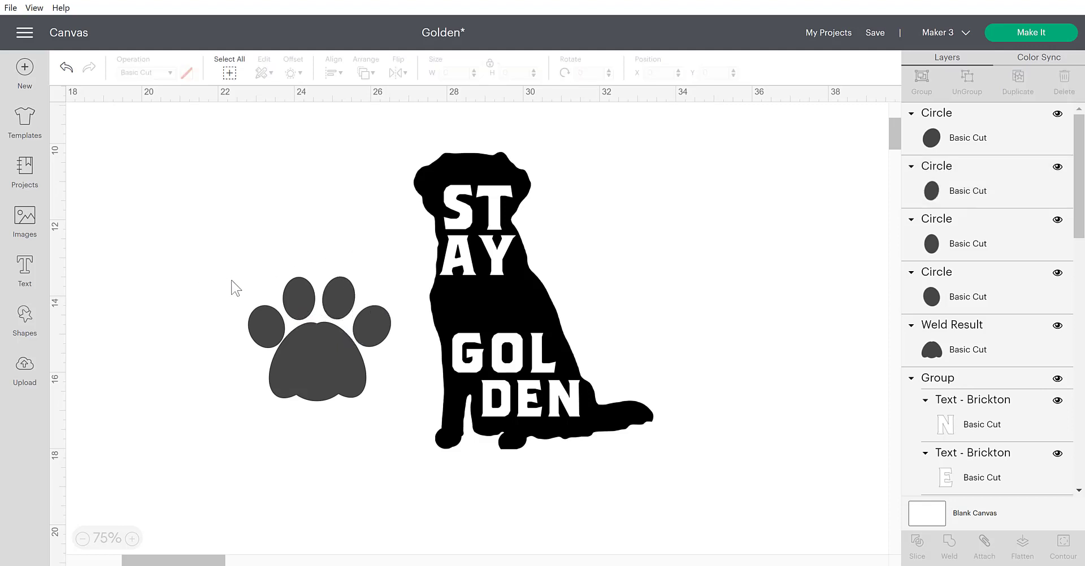
left_click(266, 325)
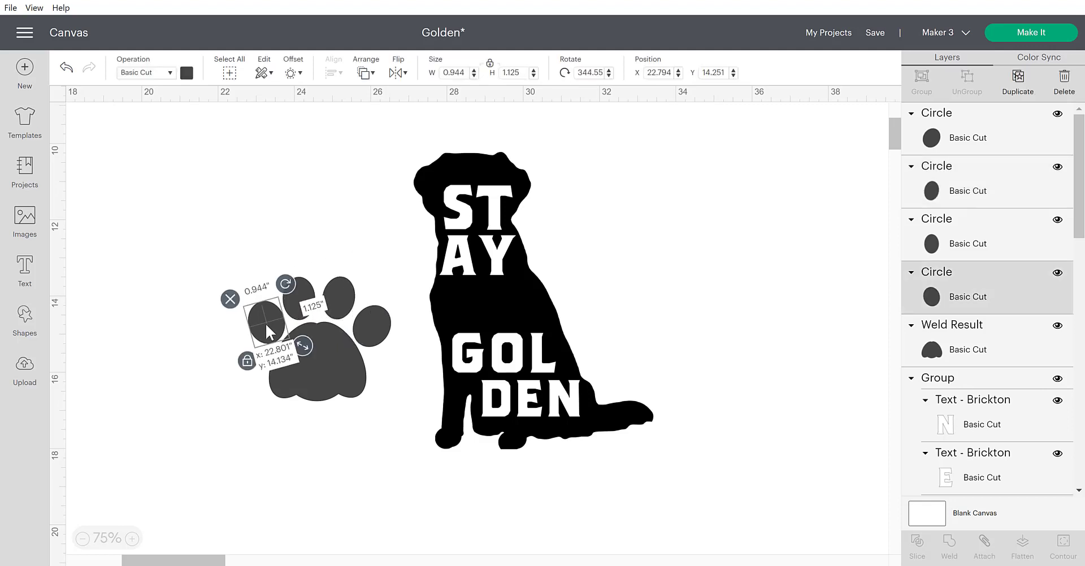
left_click(222, 346)
left_click_drag(216, 273, 414, 431)
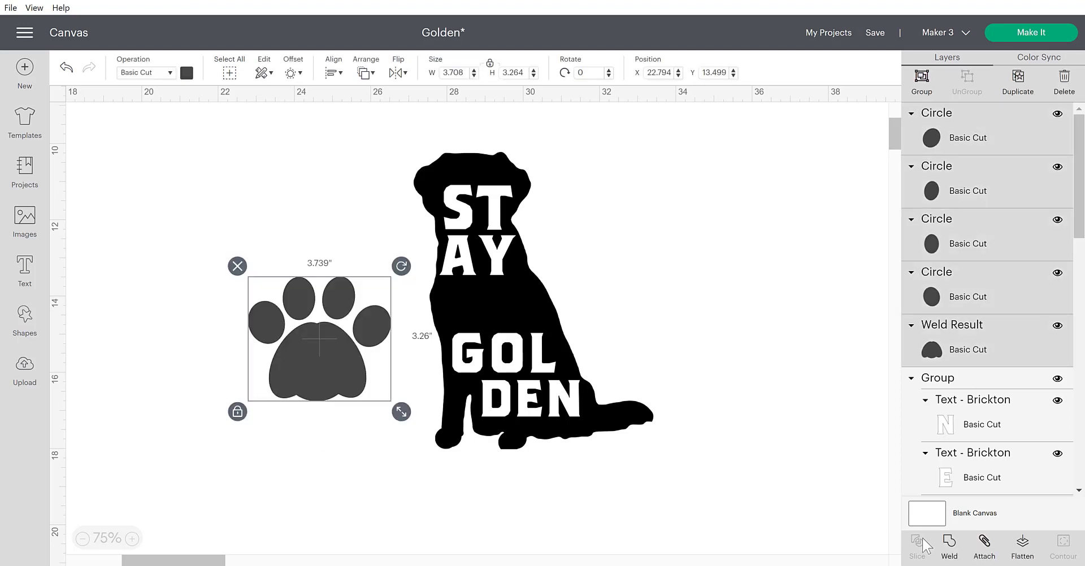
Weld the paw pieces into one shape and colour it white.
left_click(949, 544)
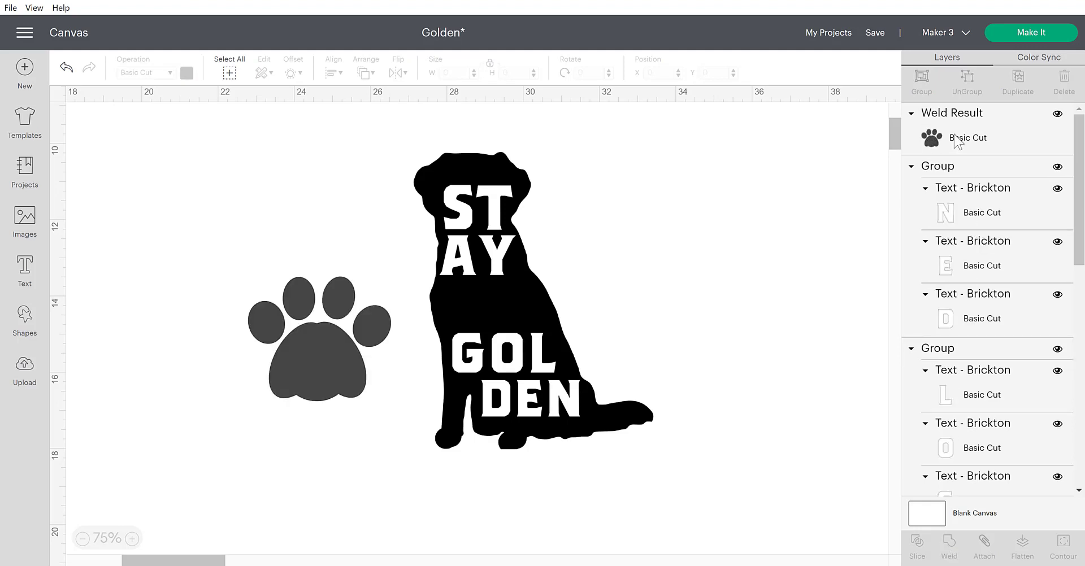
left_click(317, 361)
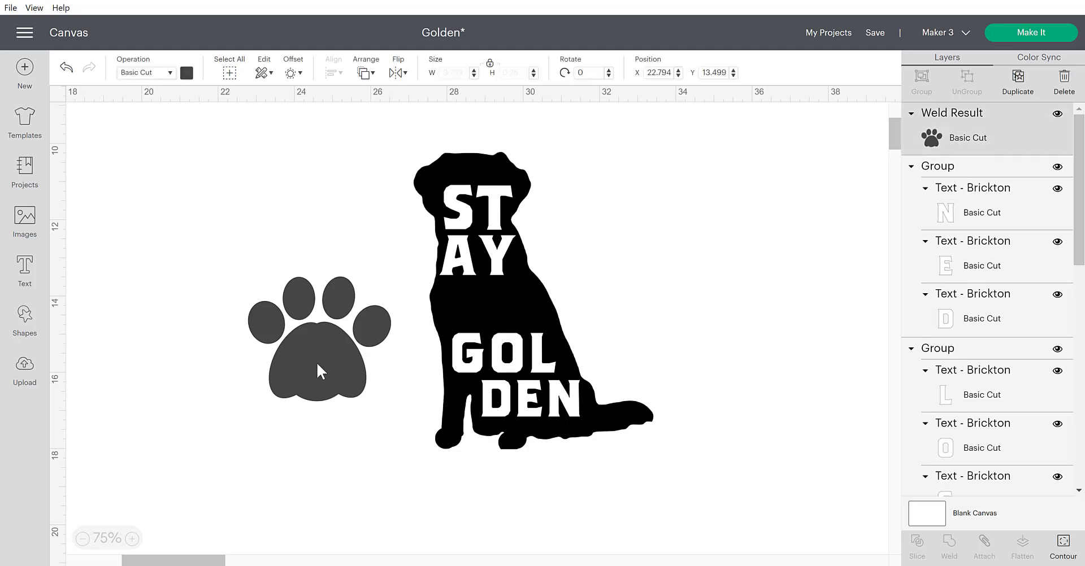
left_click(186, 74)
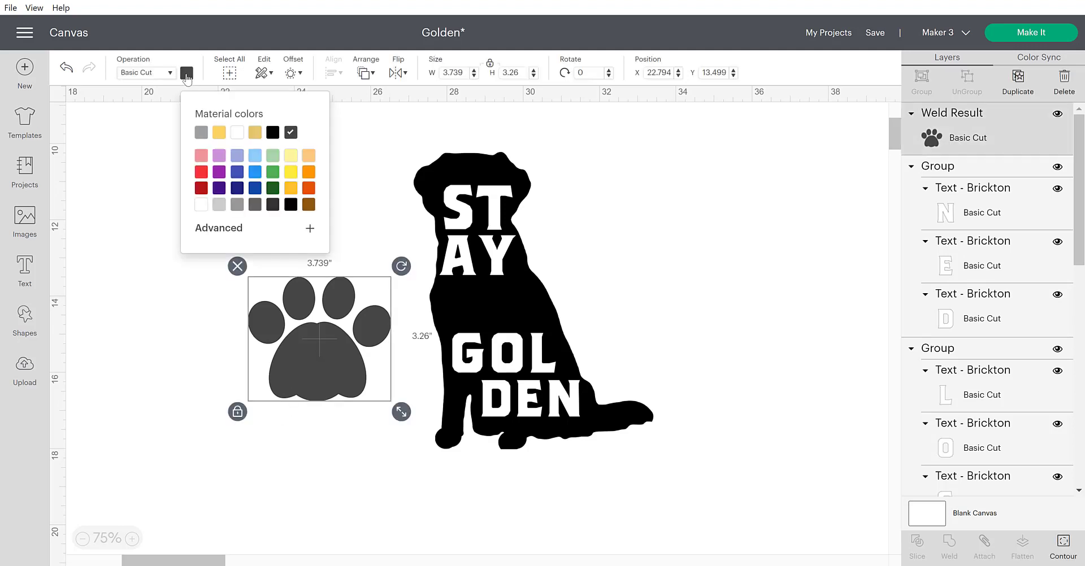
left_click(237, 133)
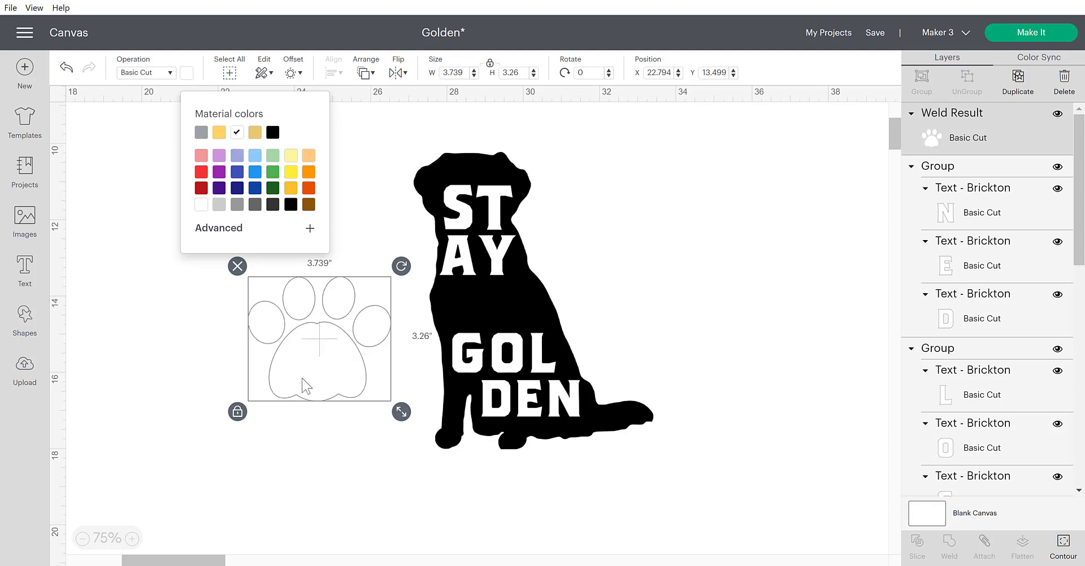
Place the paw between AY and GOL, tilted 23.62° and sized 1.321 by 1.151 in.
left_click_drag(317, 372, 460, 308)
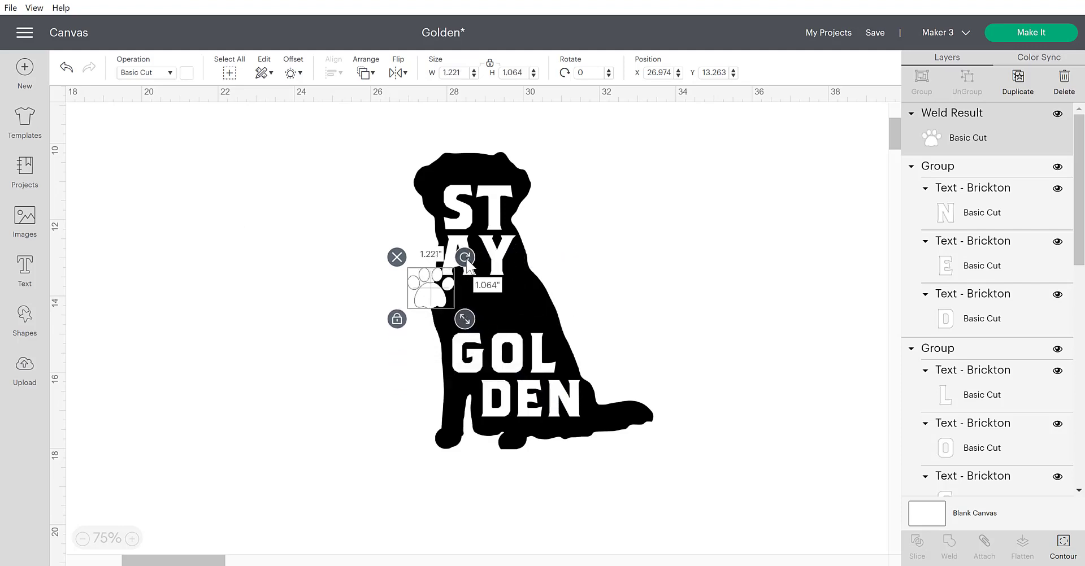
left_click_drag(464, 257, 495, 303)
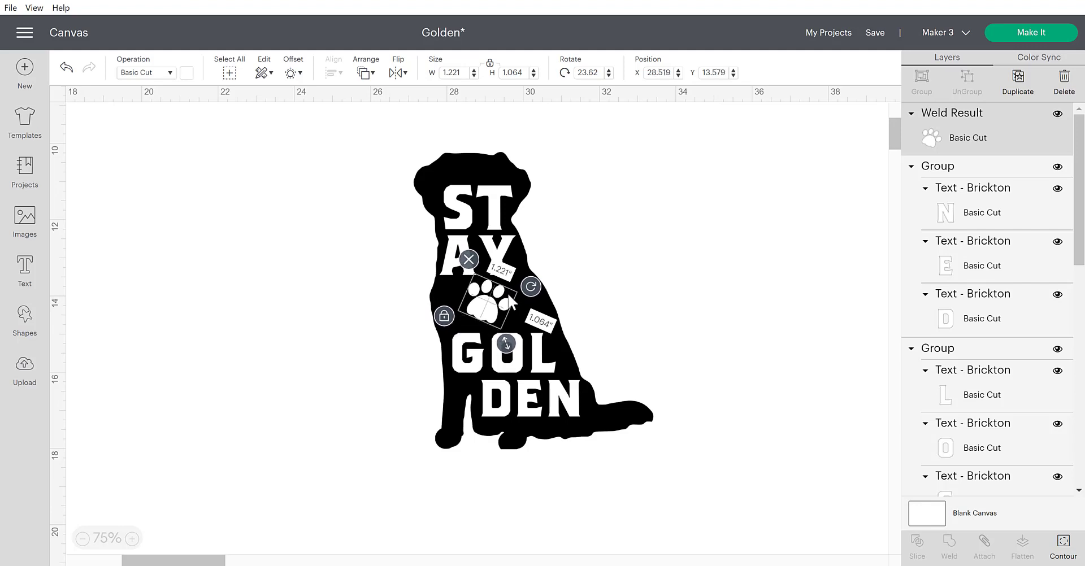
left_click_drag(513, 343, 515, 348)
left_click(566, 321)
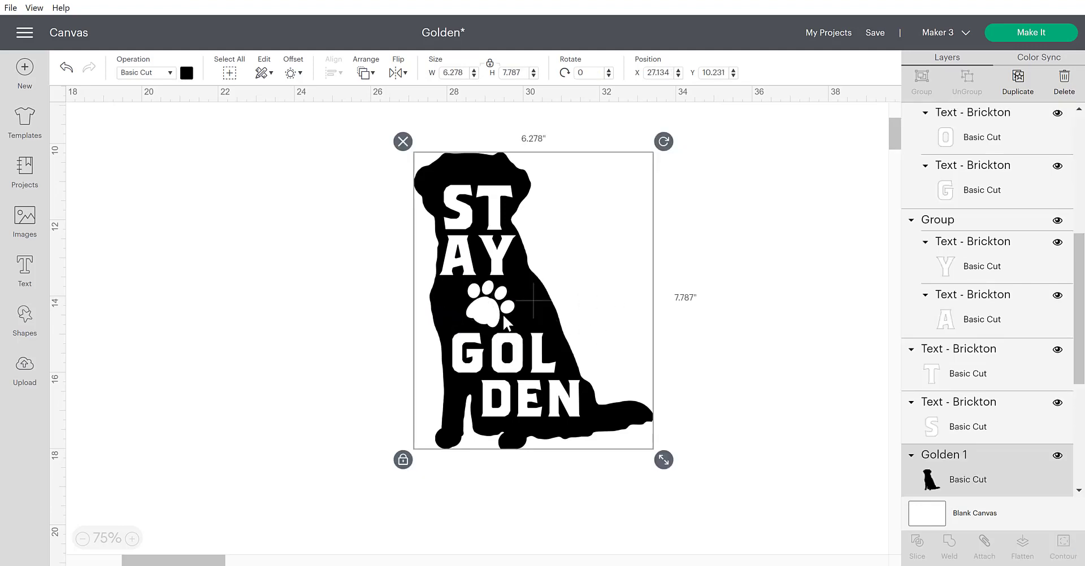
left_click(742, 312)
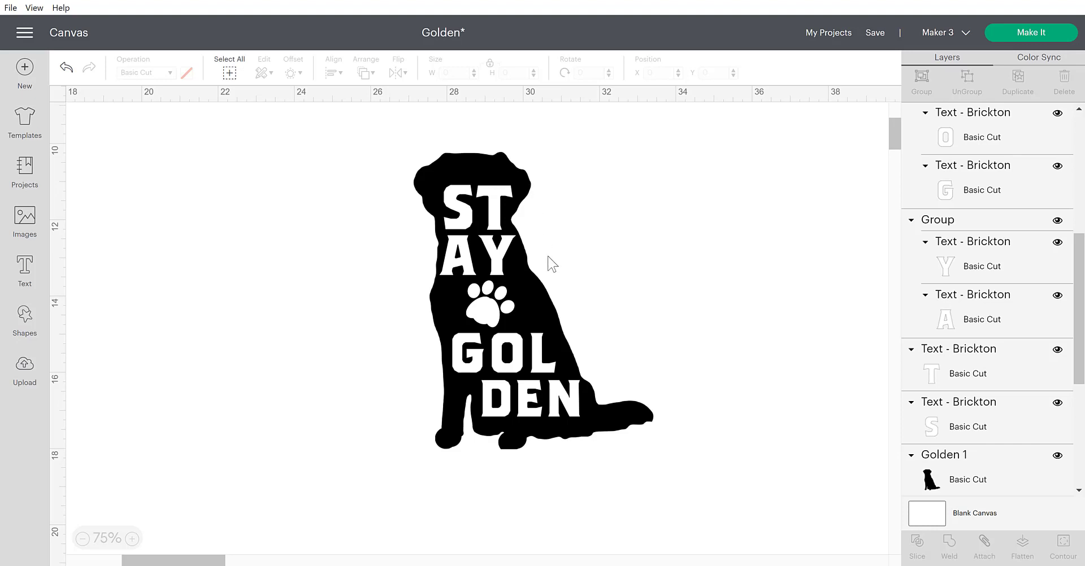
In the Layers panel, select the paw Weld Result with the DEN and GOL letter groups.
left_click(571, 289)
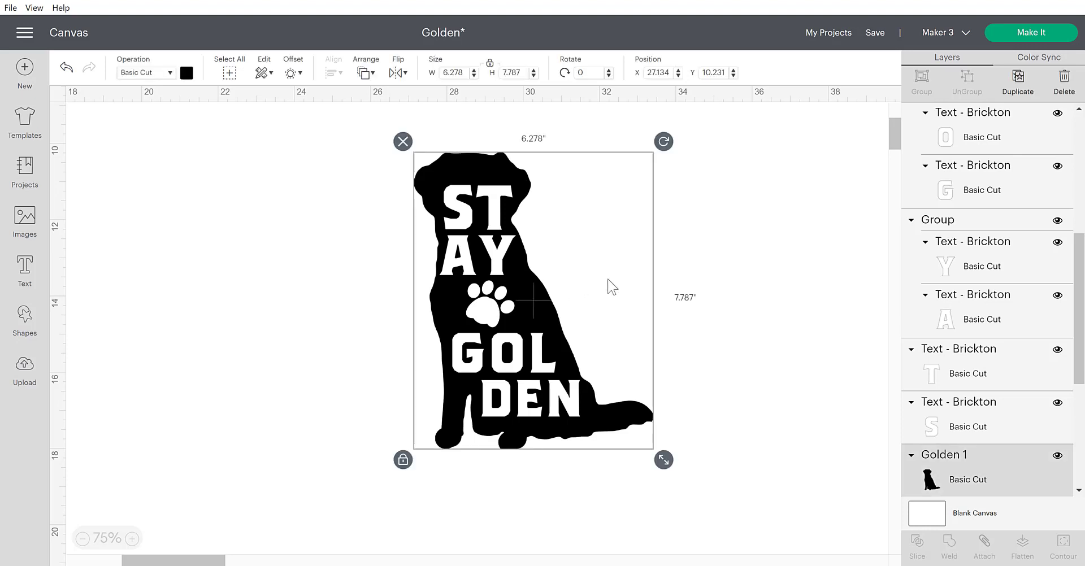
left_click_drag(1083, 258, 1079, 139)
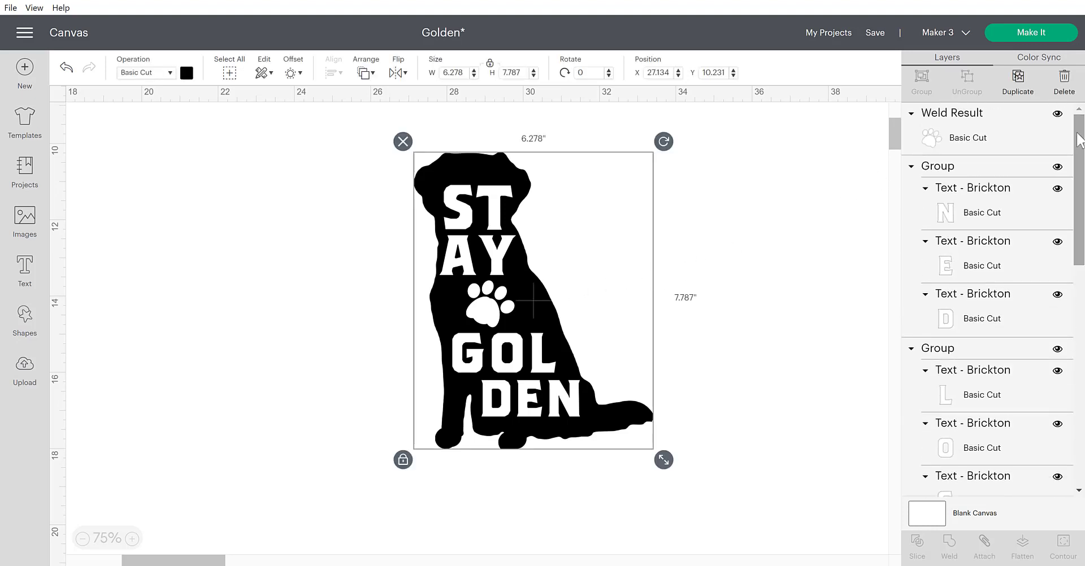
left_click(1001, 116)
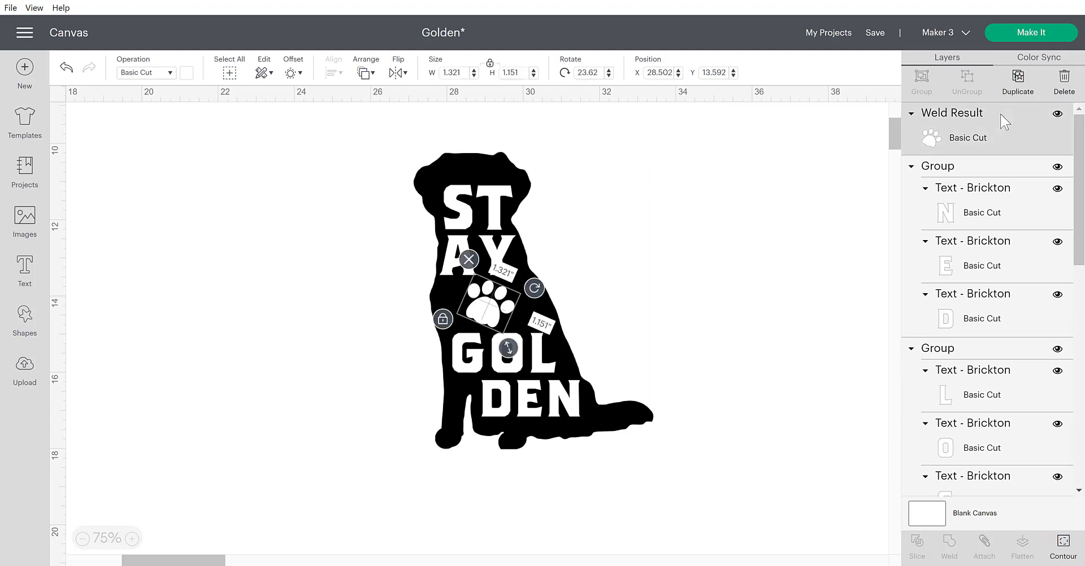
left_click(1004, 168)
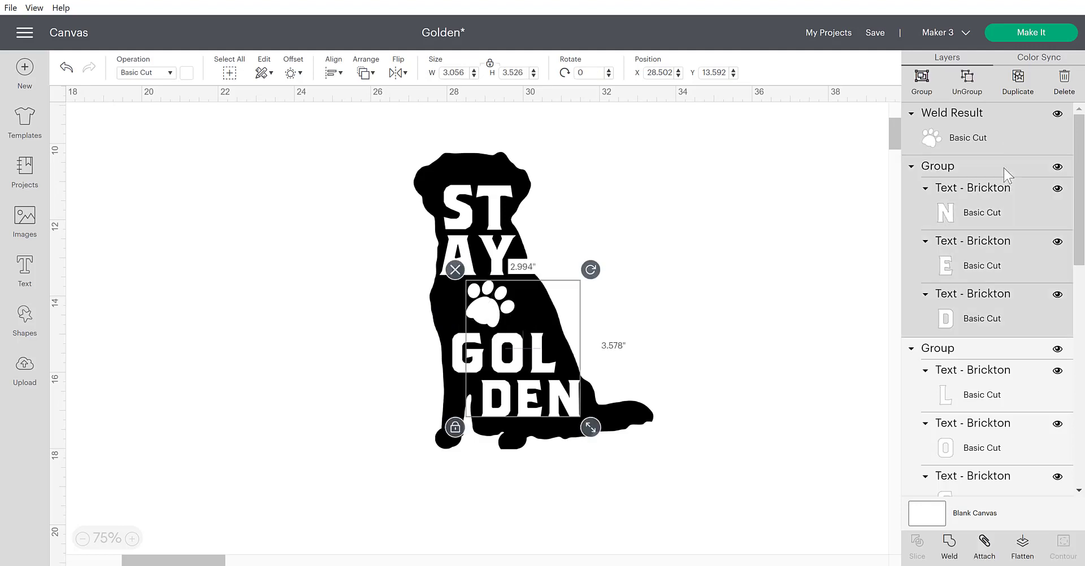
left_click(986, 347, "shift")
Add AY, T and S to the selection and weld all into a 3.693 by 6.081 in Weld Result.
scroll(986, 347, "down", 1)
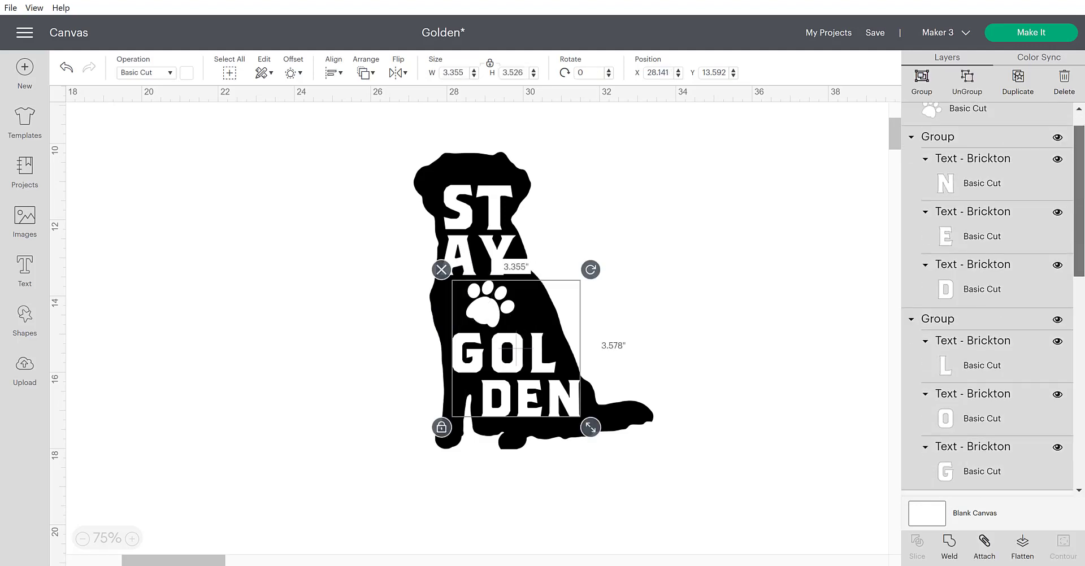
scroll(1026, 186, "down", 5)
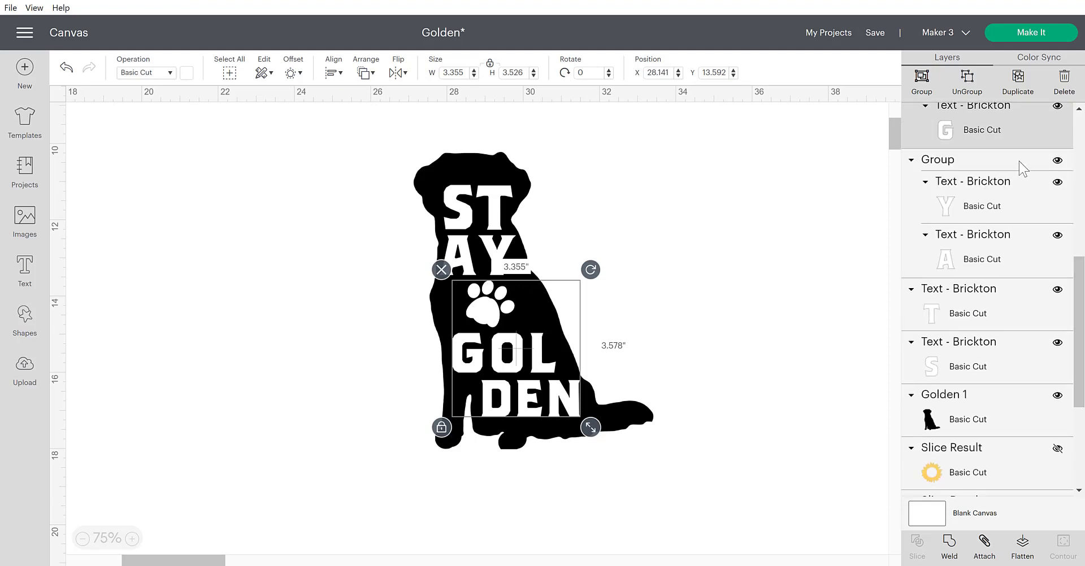
left_click(1019, 161, "shift")
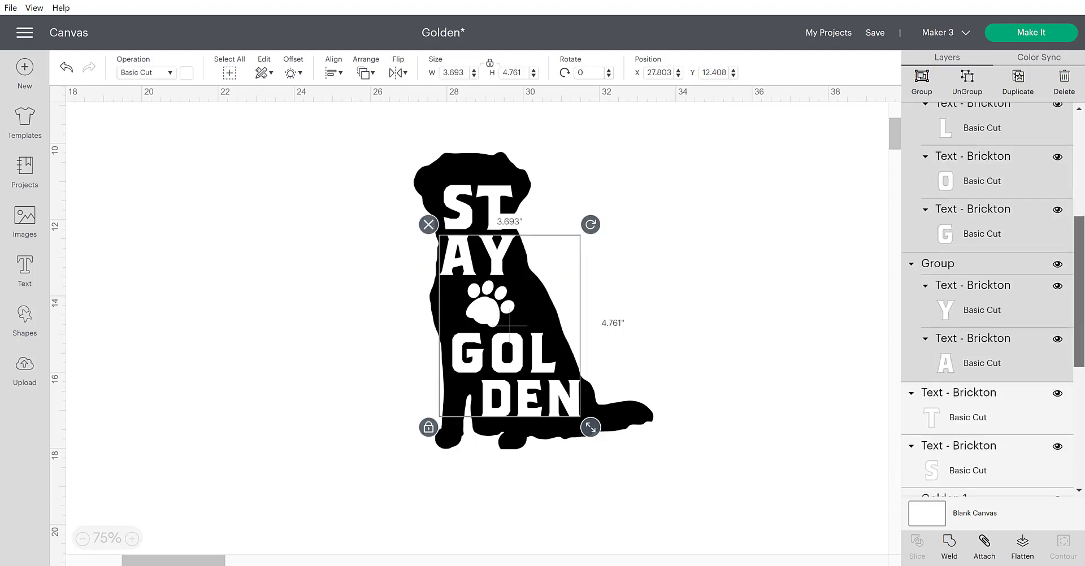
scroll(966, 208, "down", 3)
left_click(965, 208, "shift")
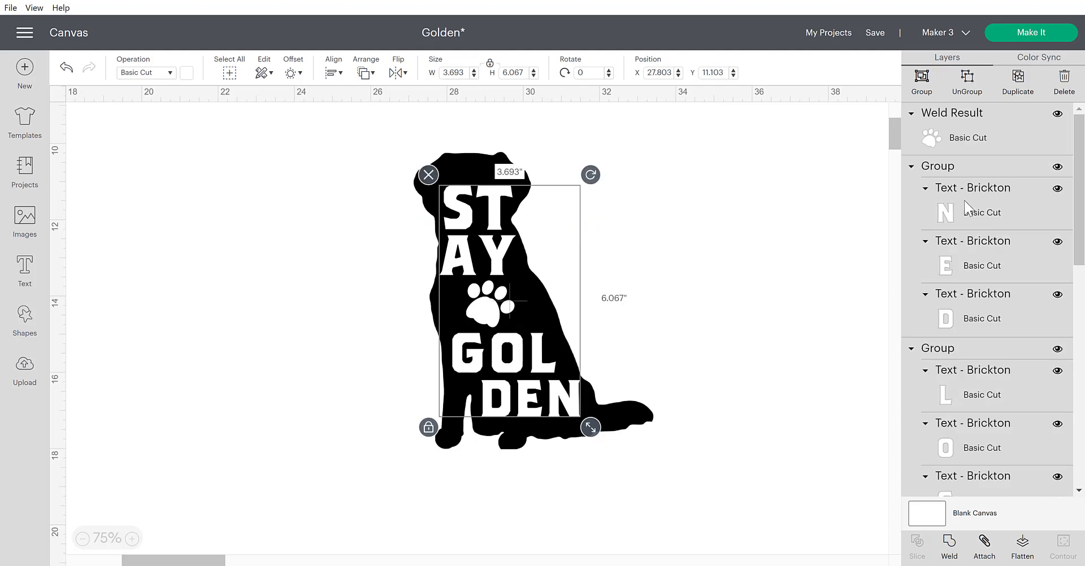
left_click_drag(1080, 171, 1083, 373)
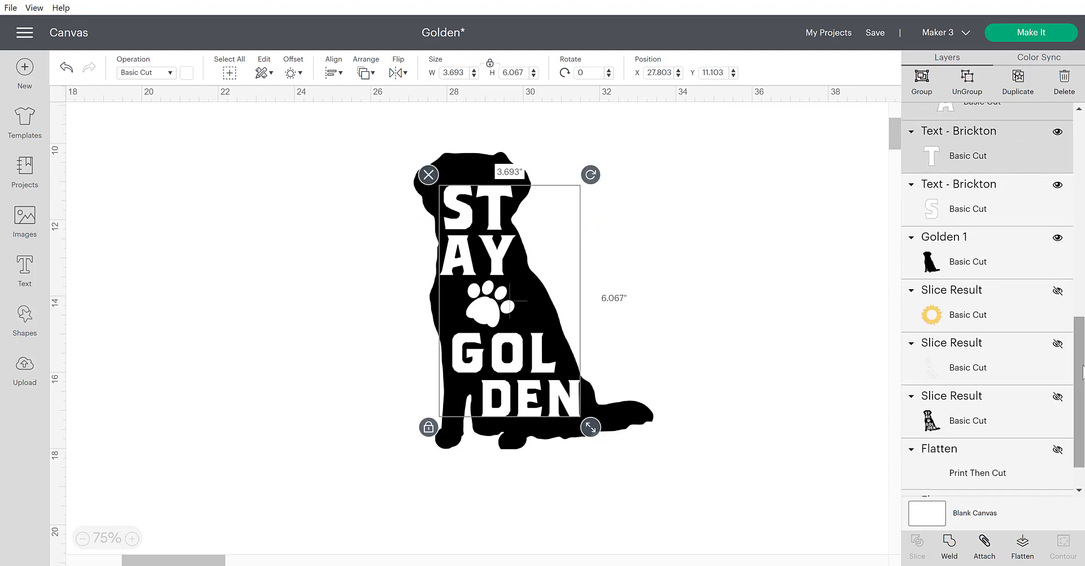
left_click(944, 200, "shift")
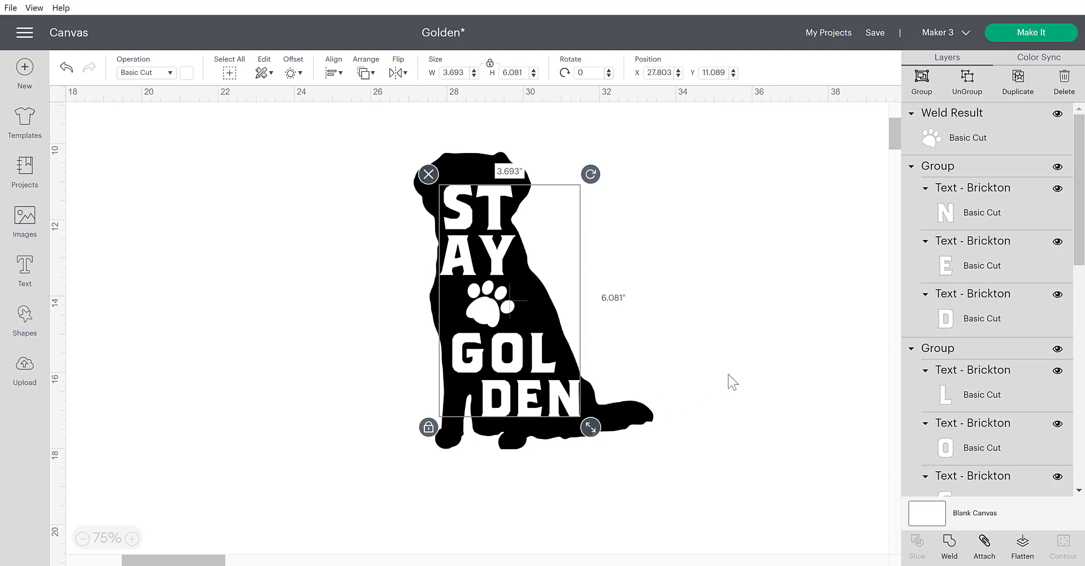
left_click(950, 545)
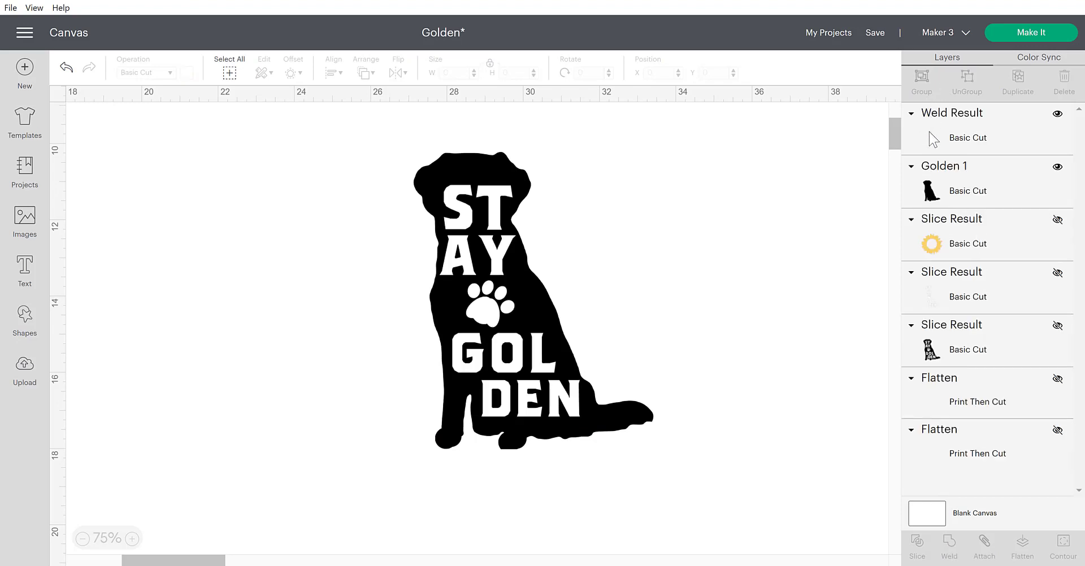
left_click(931, 142)
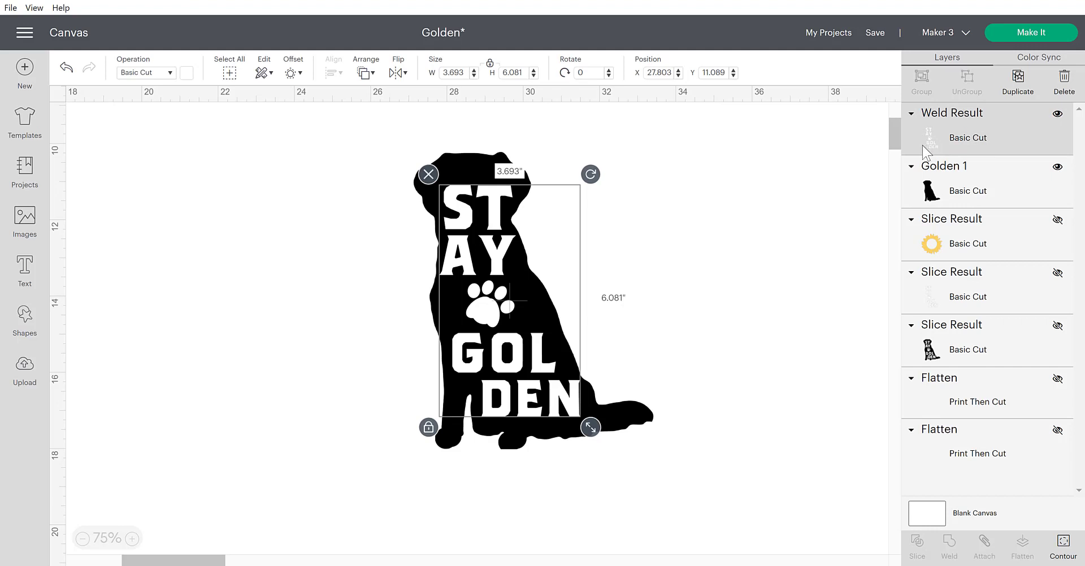
Slice the welded STAY GOLDEN lettering and paw print out of the dog silhouette.
left_click(928, 202)
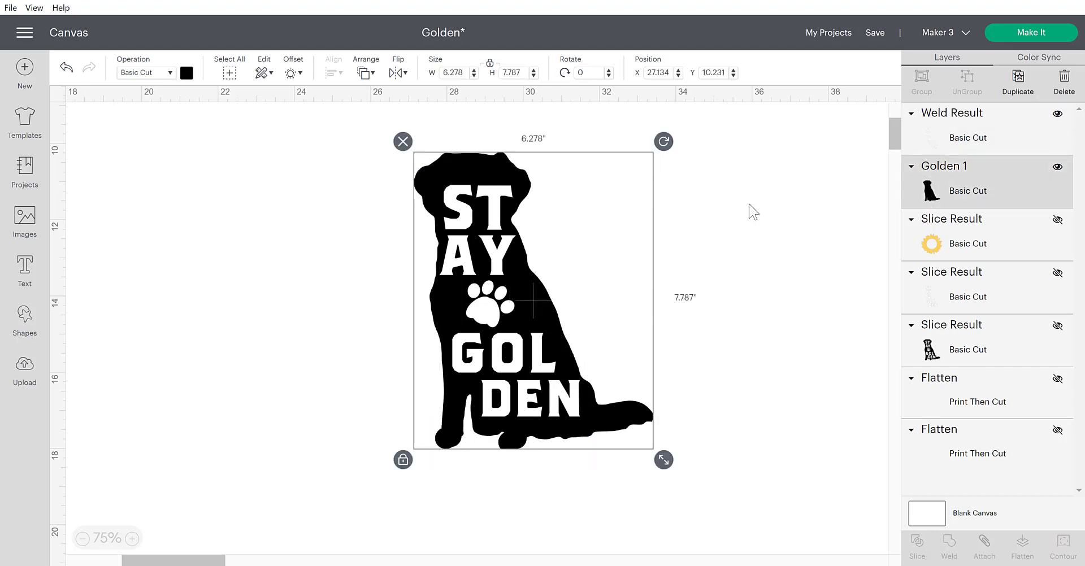
left_click(692, 206)
left_click_drag(704, 167, 383, 478)
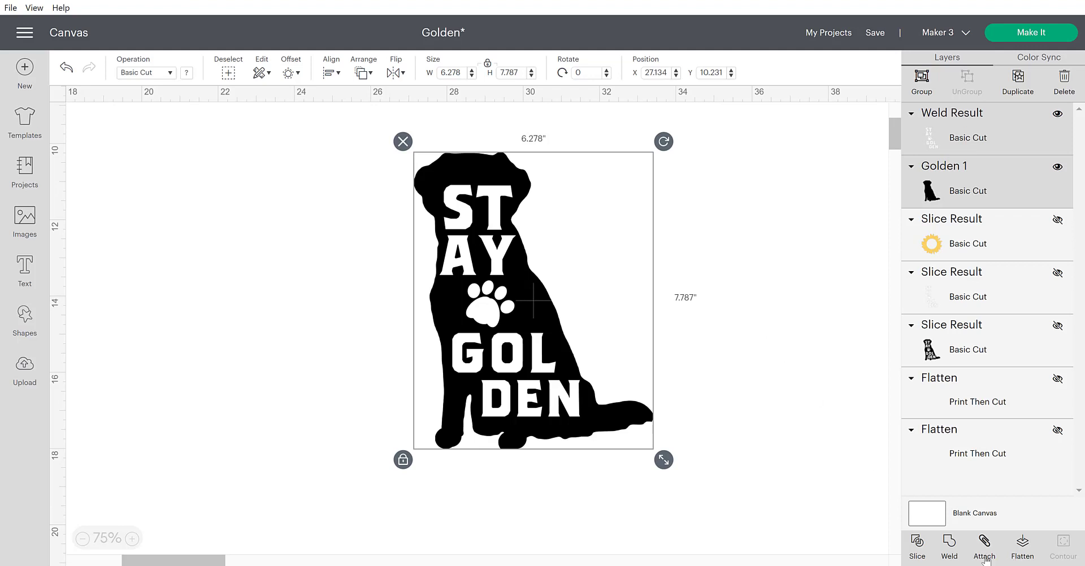
left_click(918, 547)
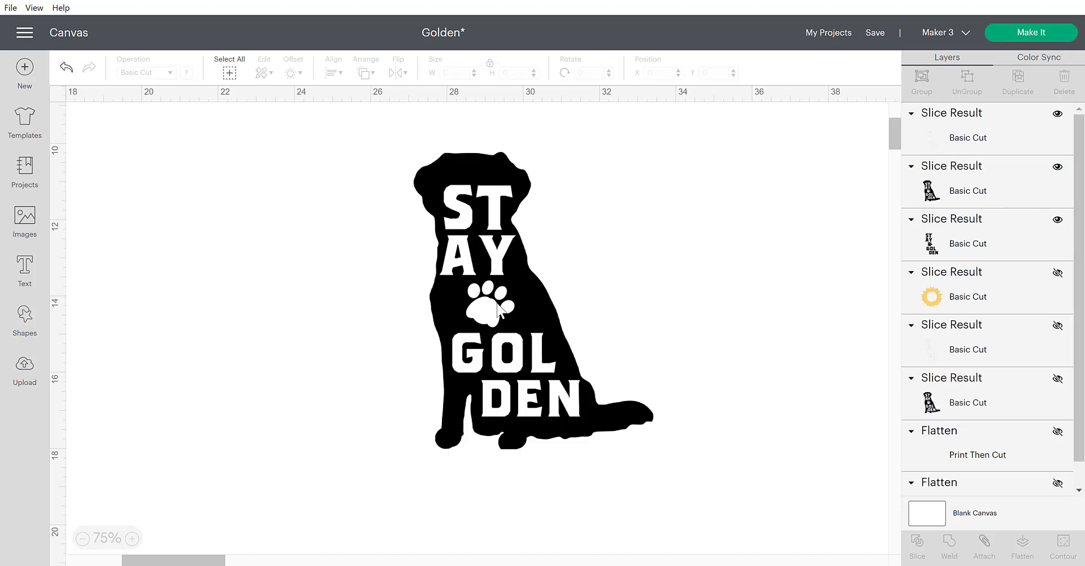
Separate the slice result pieces so the dog cut-out and leftover lettering sit apart.
left_click_drag(506, 310, 210, 294)
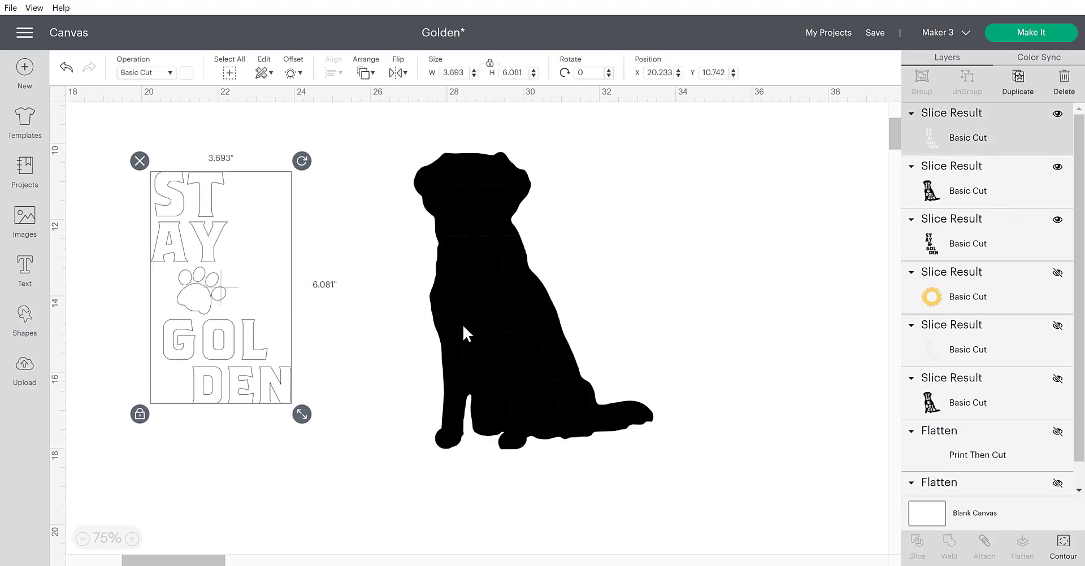
left_click_drag(539, 303, 661, 285)
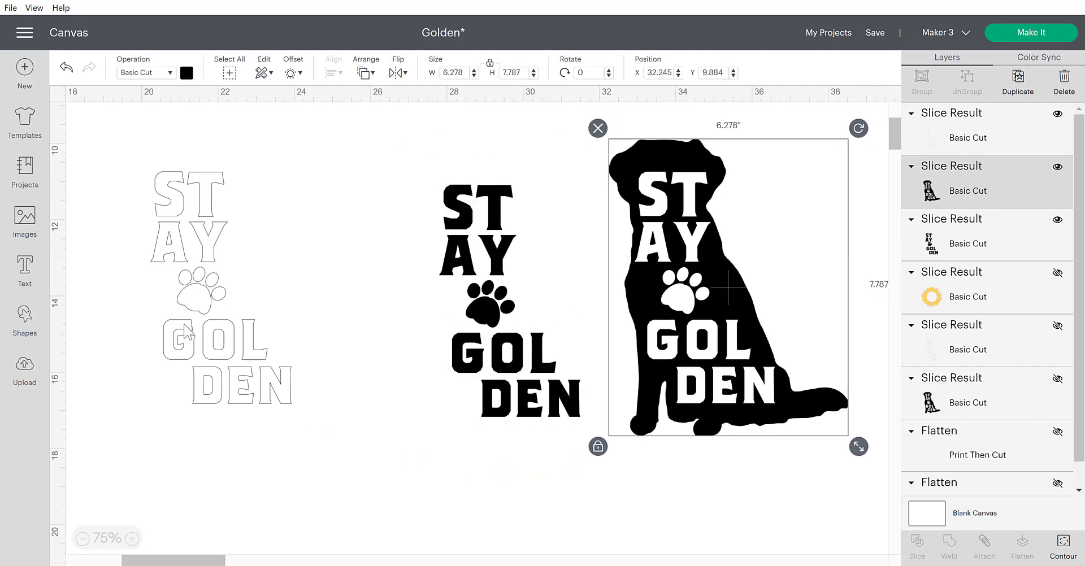
left_click_drag(731, 302, 704, 321)
Delete the black and outline STAY GOLDEN pieces and move the word-cut dog to the centre.
left_click(466, 229)
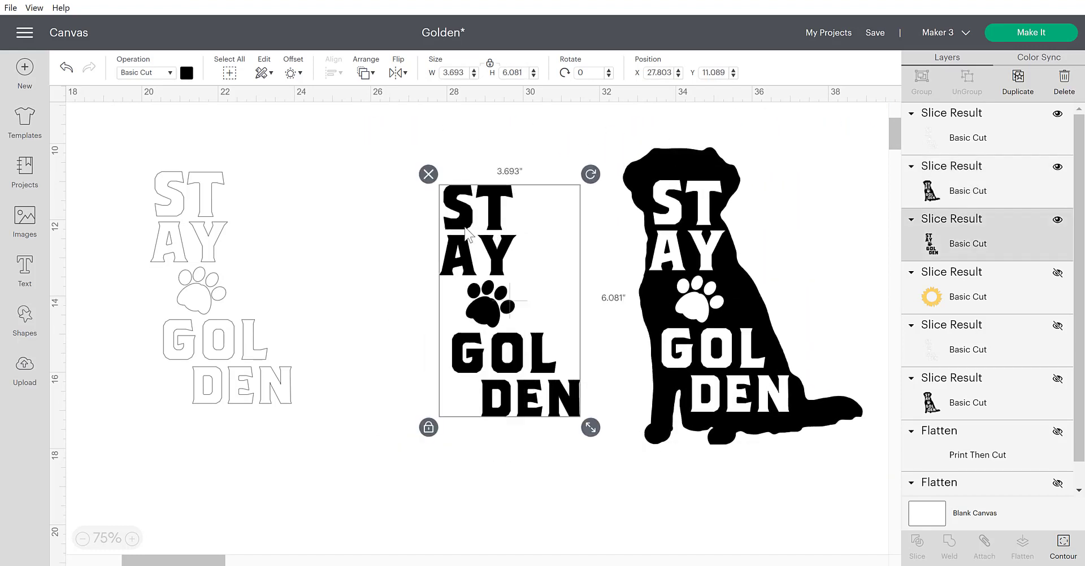
left_click(429, 174)
left_click(182, 226)
left_click(146, 161)
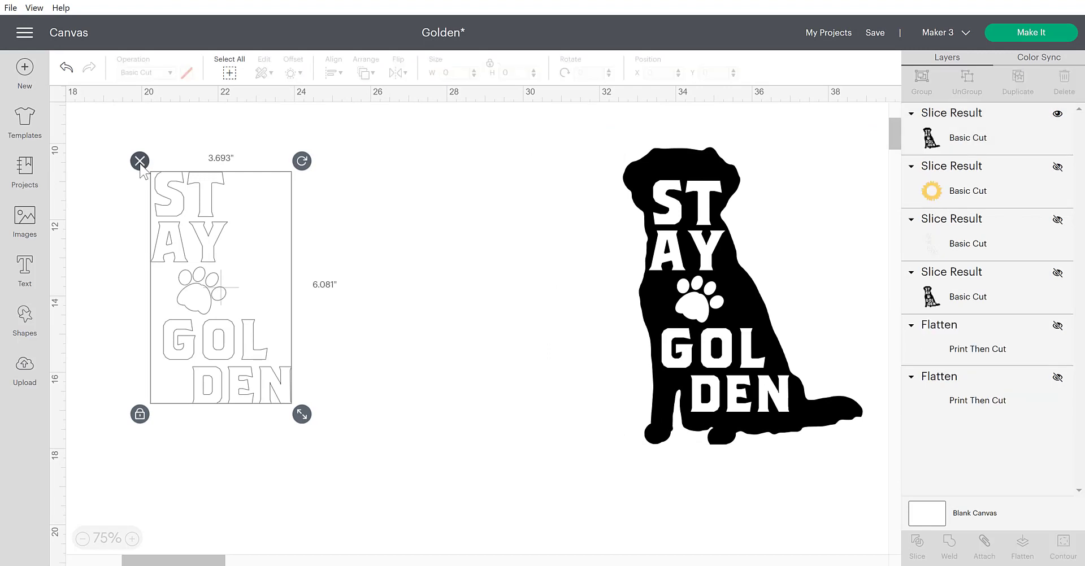
left_click_drag(742, 271, 468, 274)
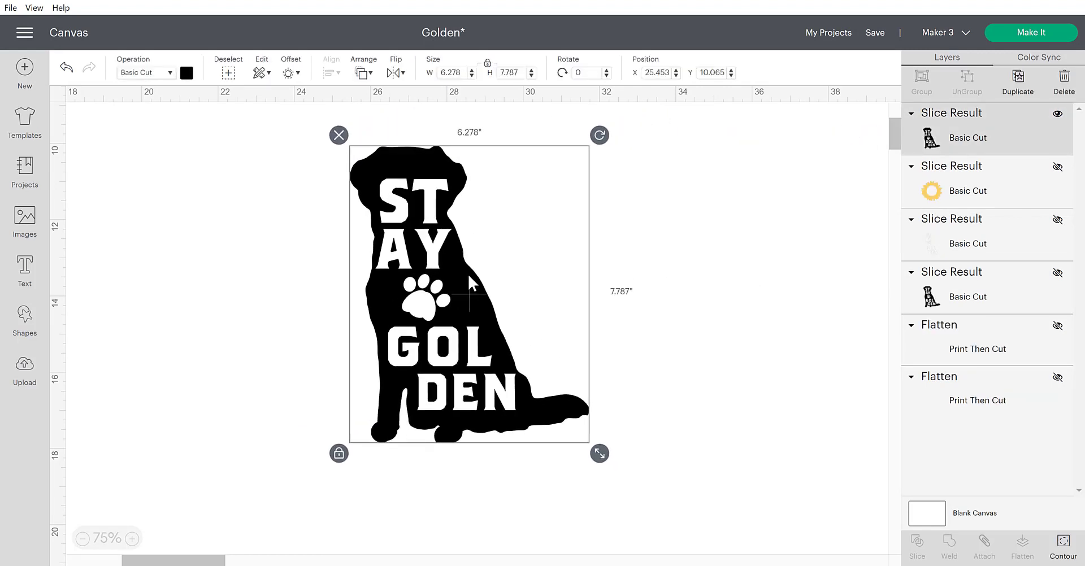